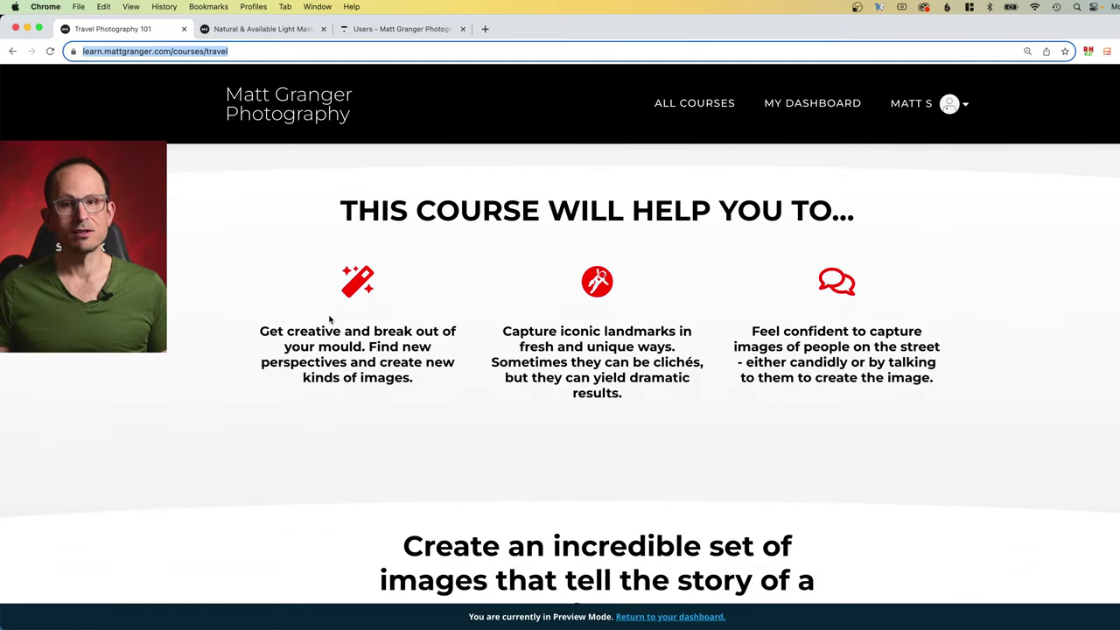
# Step: Switch to Lightroom Classic and enlarge the bottle-game photo by hiding the Navigator and folder list
pyautogui.scroll(-5, 329, 319)
pyautogui.scroll(-2, 329, 320)
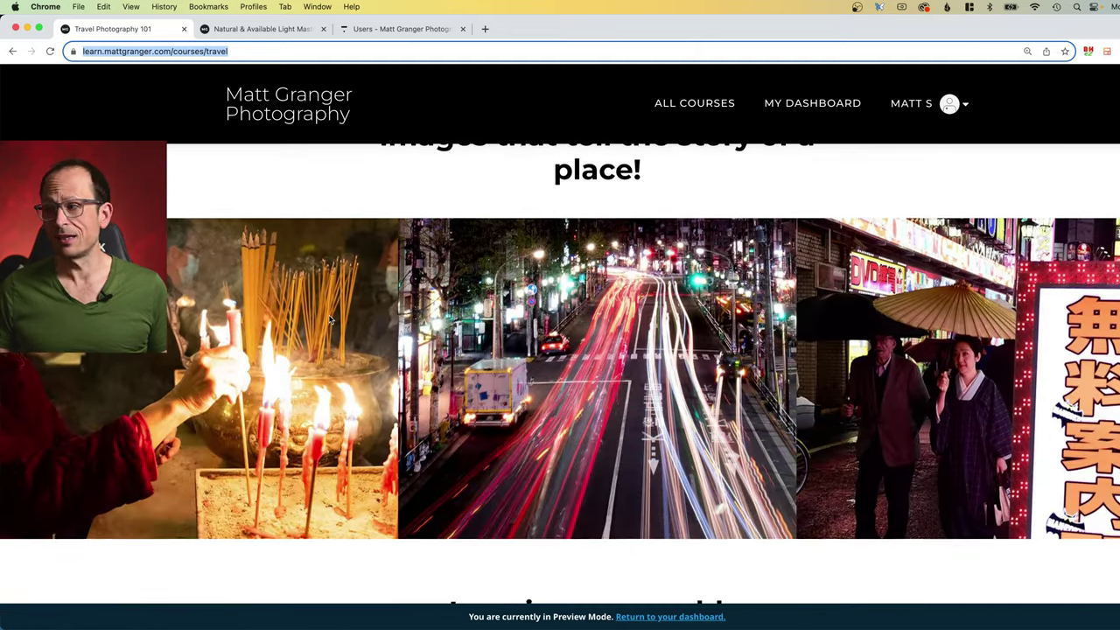
pyautogui.moveTo(682, 623)
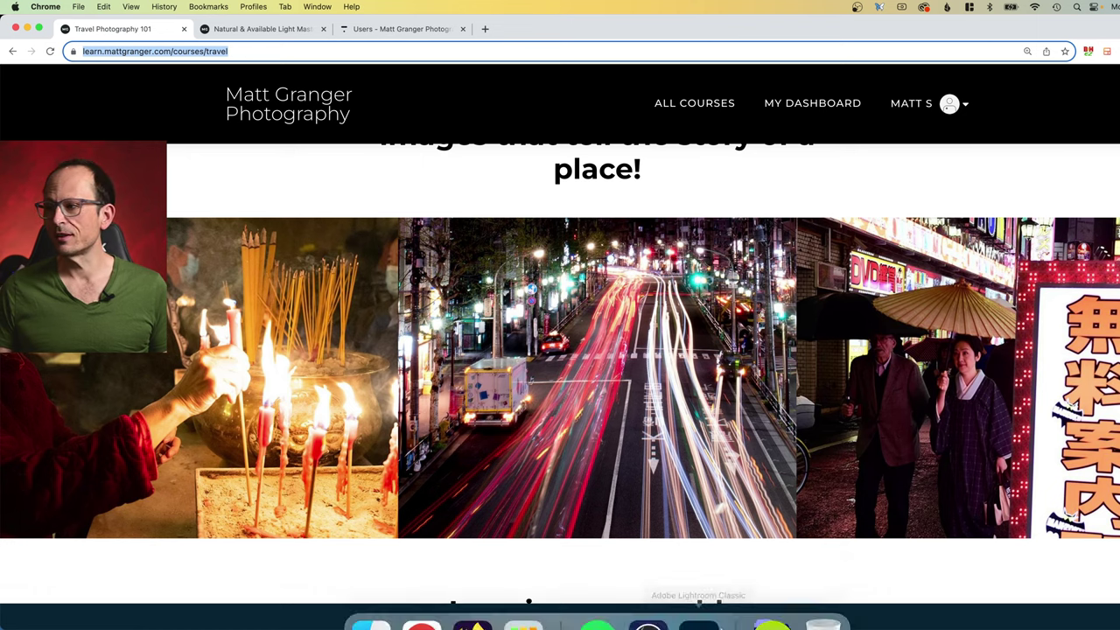
pyautogui.click(697, 599)
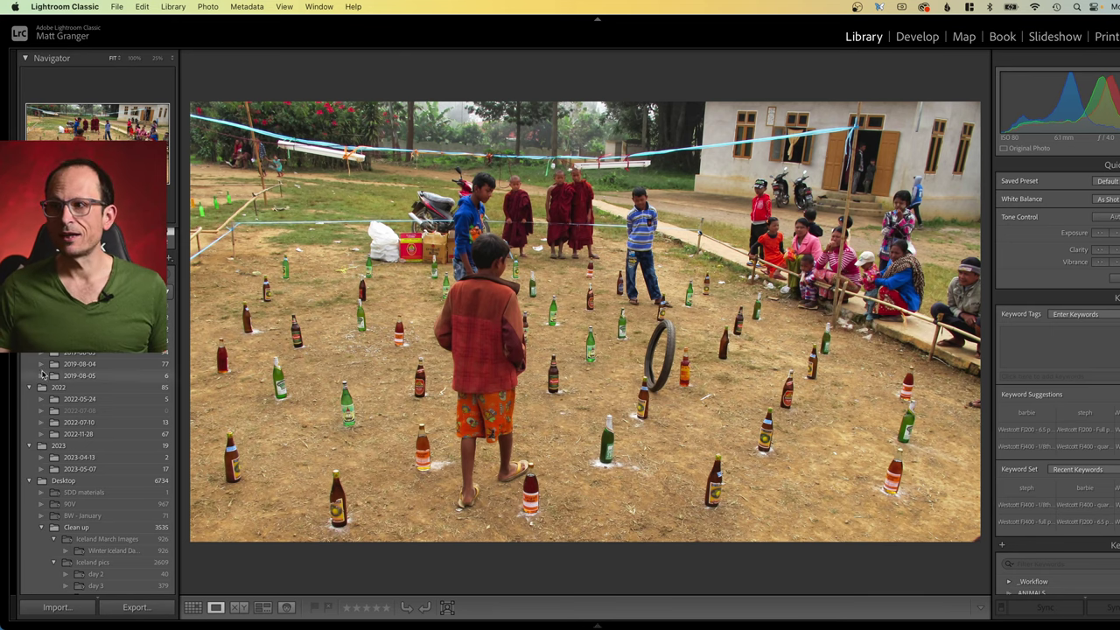
pyautogui.press('F7')
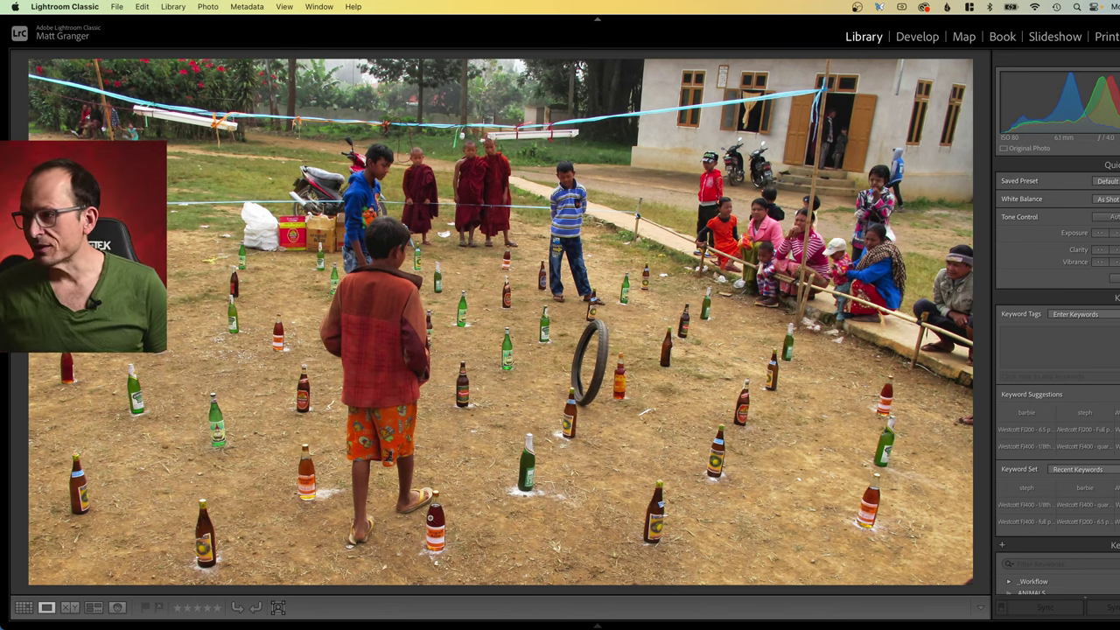
# Step: Examine the boys, monks and bottles in the village game photo up close and flag the photo as a pick
pyautogui.click(430, 519)
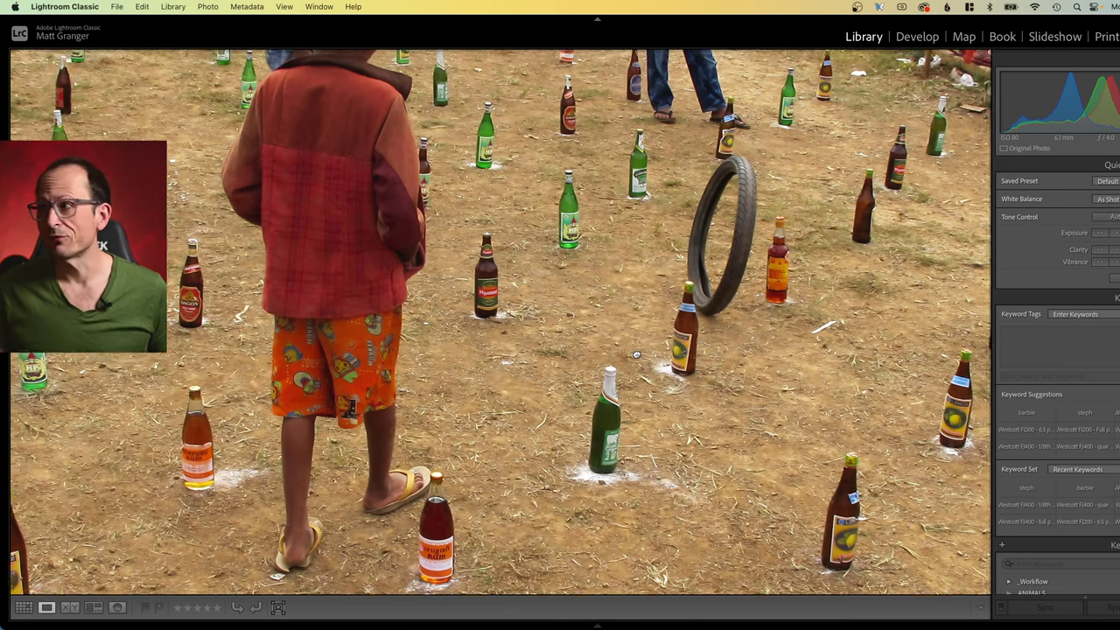
pyautogui.click(640, 348)
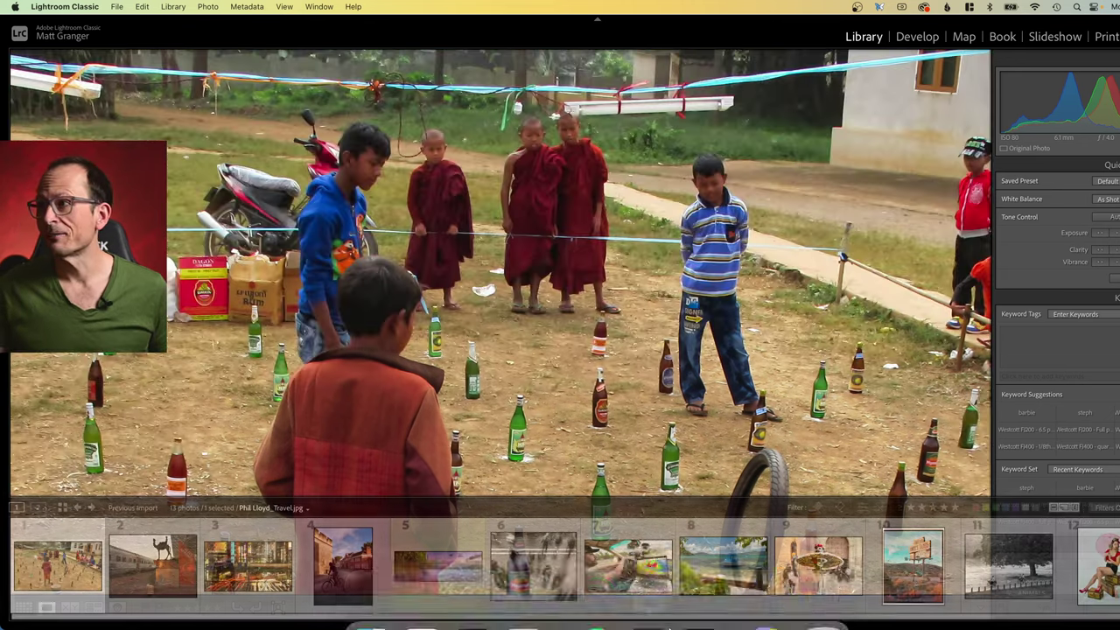
pyautogui.click(740, 324)
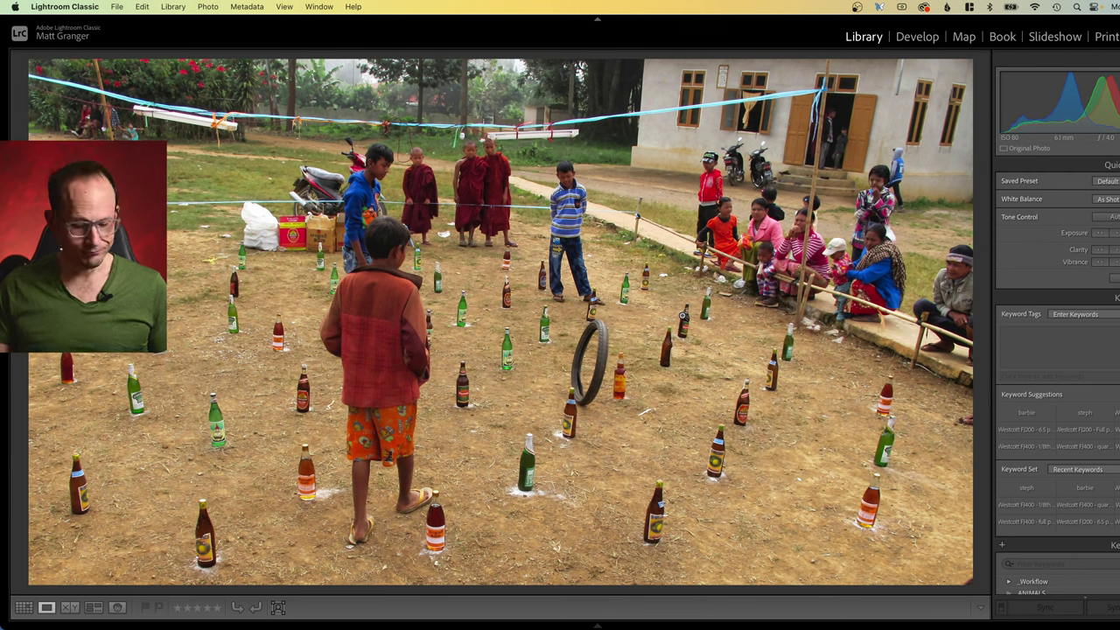
pyautogui.press('p')
# Step: Go to the Alice Springs photo and examine the train, the statue's plaque and the orange sign up close
pyautogui.press('Right')
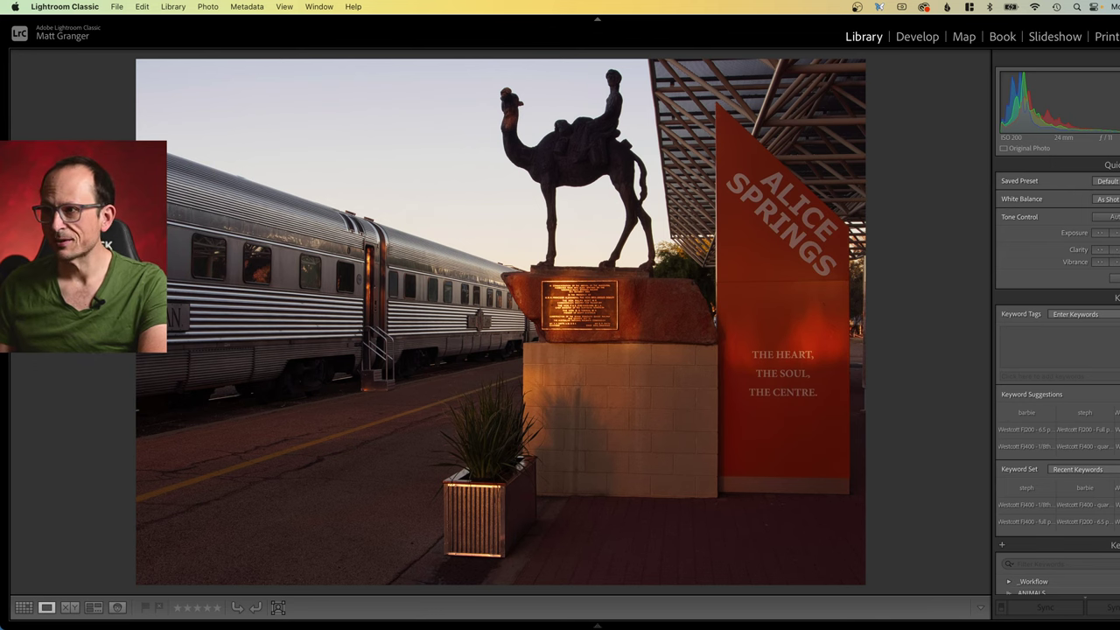
pyautogui.click(349, 214)
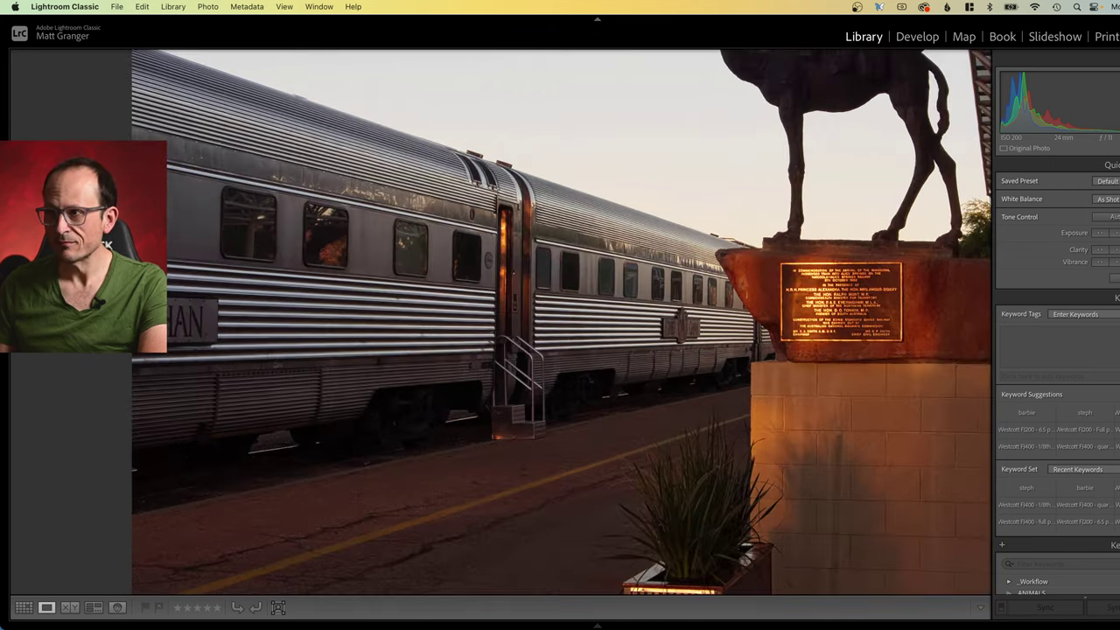
pyautogui.click(139, 357)
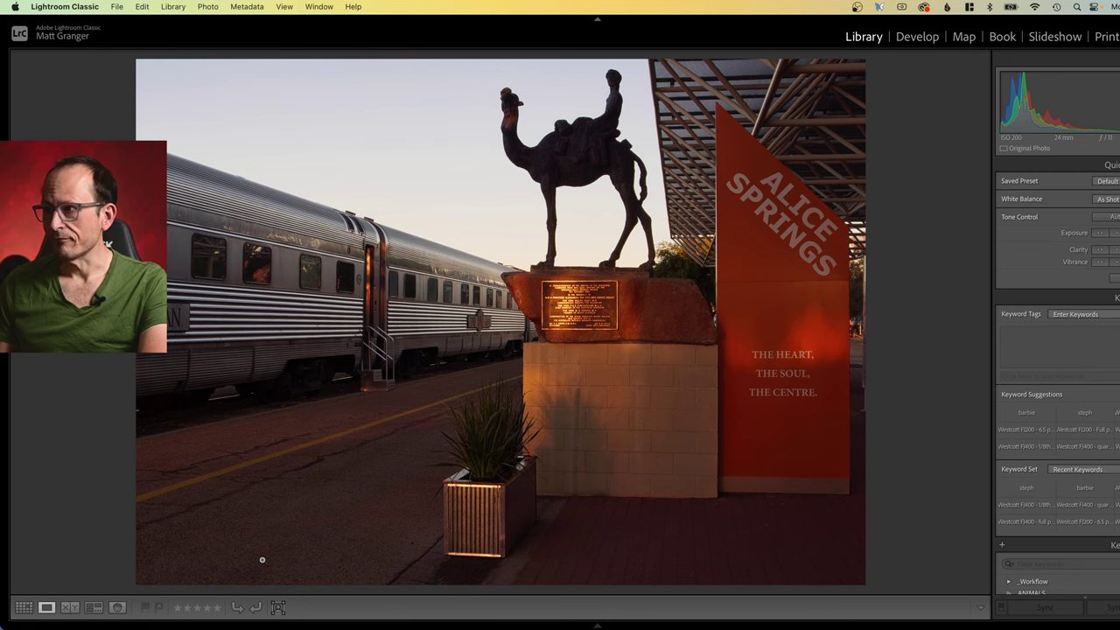
pyautogui.click(861, 378)
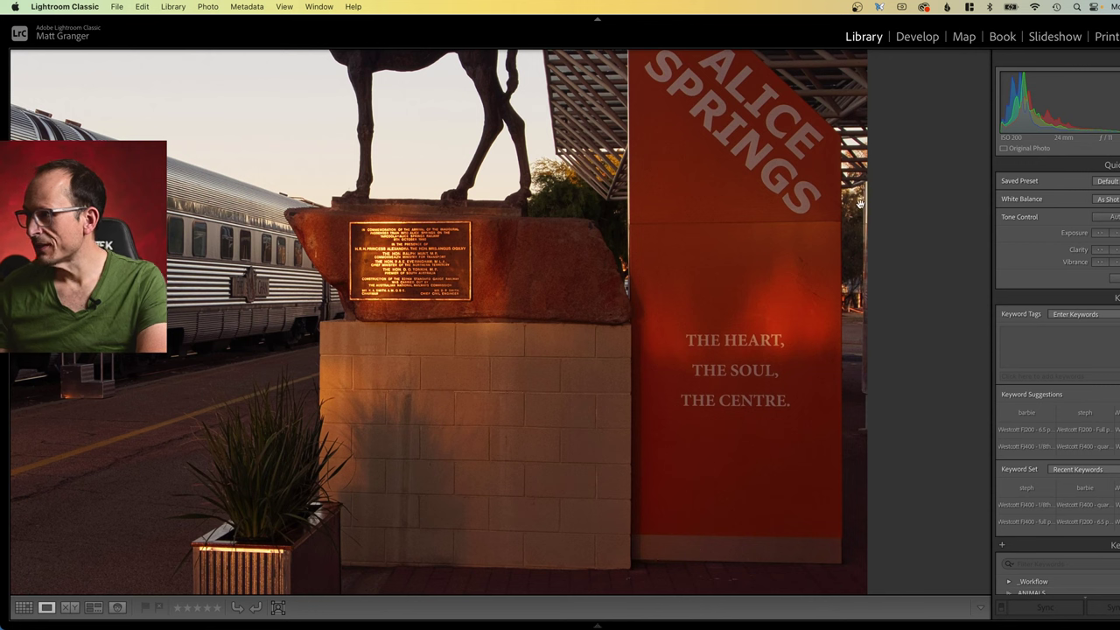
# Step: Crop the Alice Springs photo slightly tighter in Develop to trim its outer edges
pyautogui.click(916, 39)
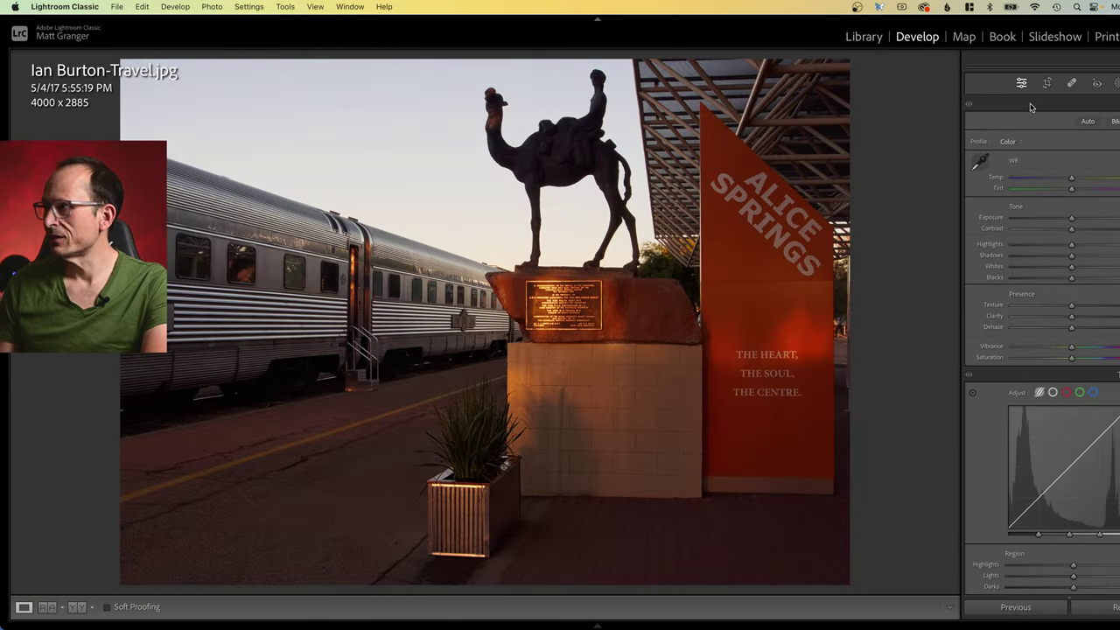
pyautogui.click(1046, 82)
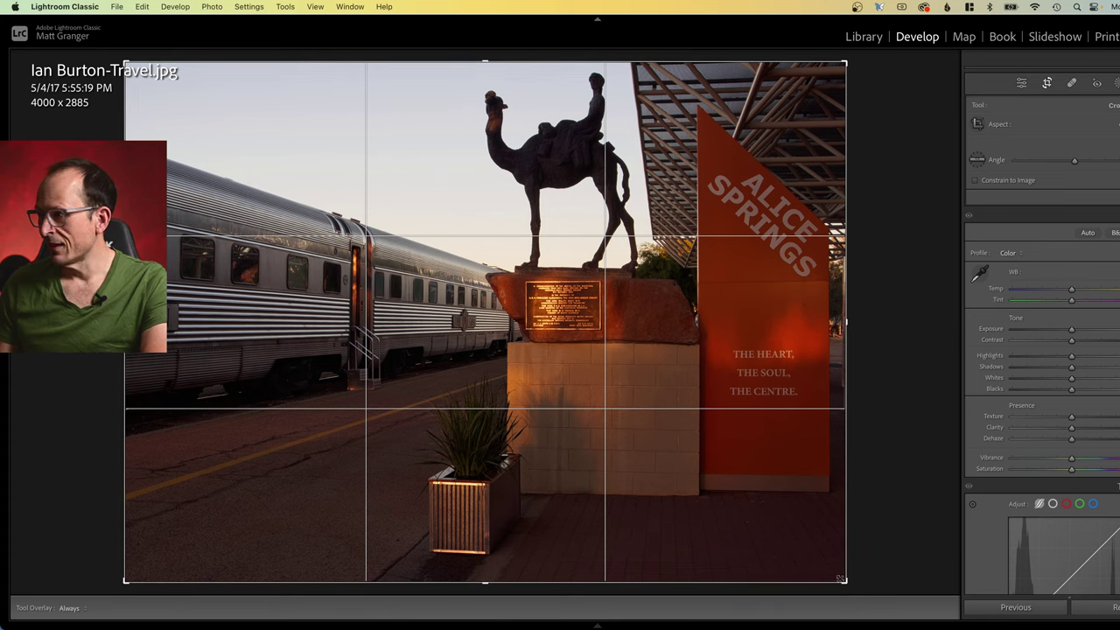
pyautogui.moveTo(839, 578); pyautogui.dragTo(838, 579)
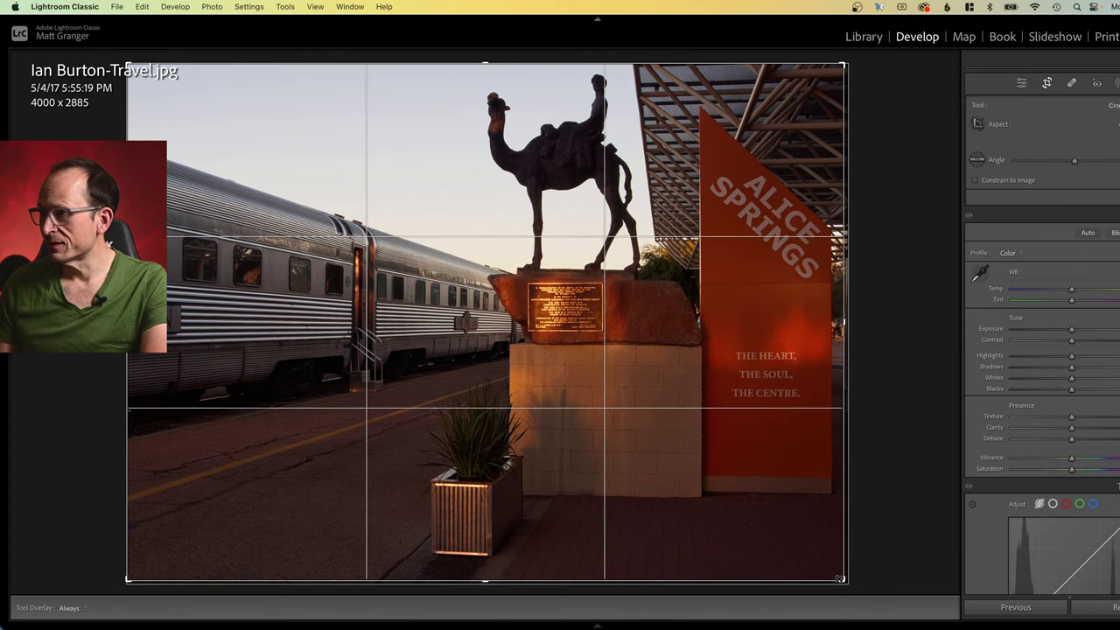
pyautogui.press('Return')
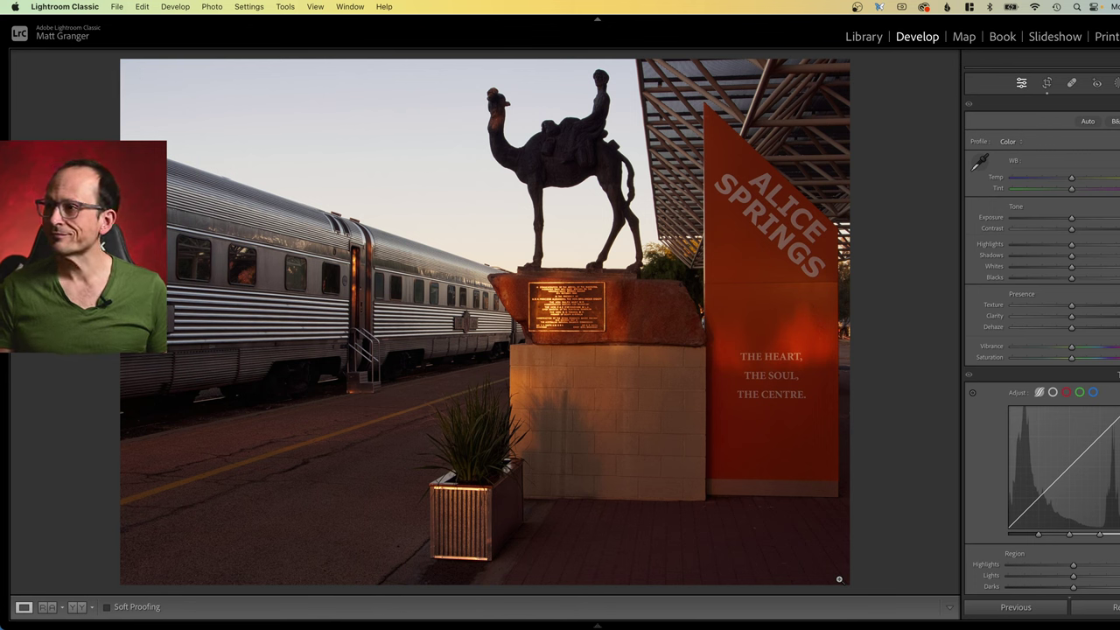
# Step: Go to the city night traffic photo and check its framing with the crop overlay, leaving the crop unchanged
pyautogui.press('Right')
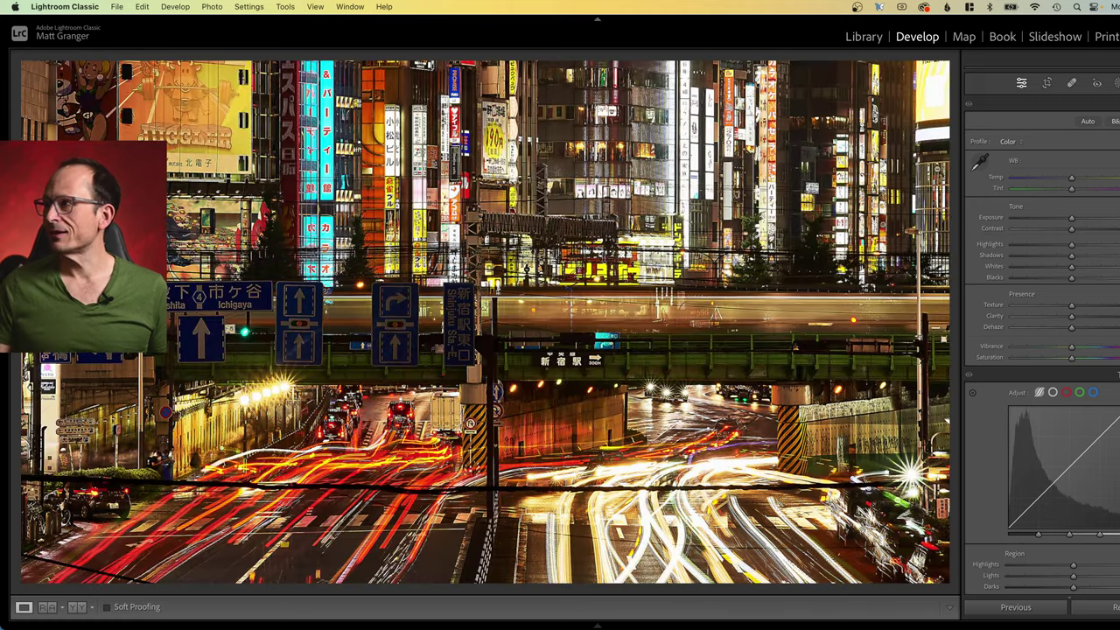
pyautogui.click(864, 38)
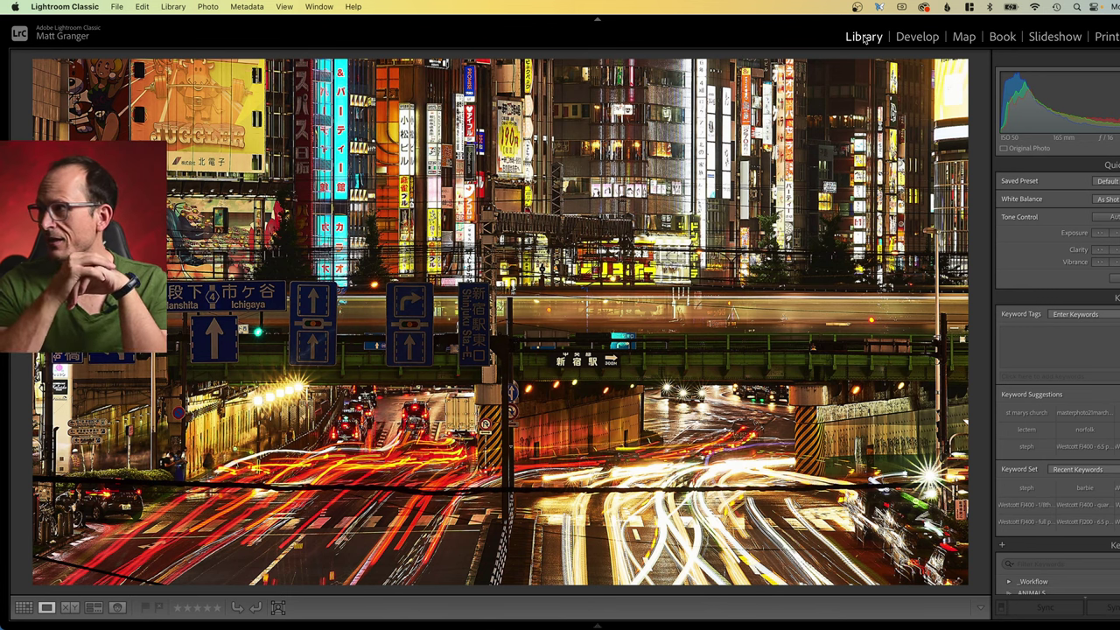
pyautogui.press('d')
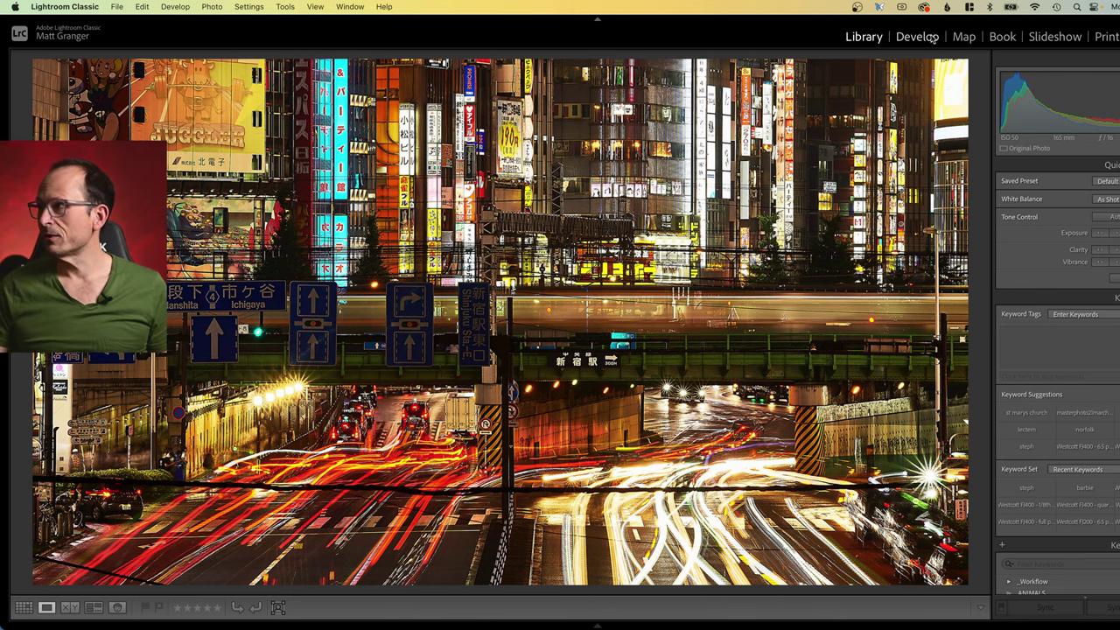
pyautogui.click(1047, 82)
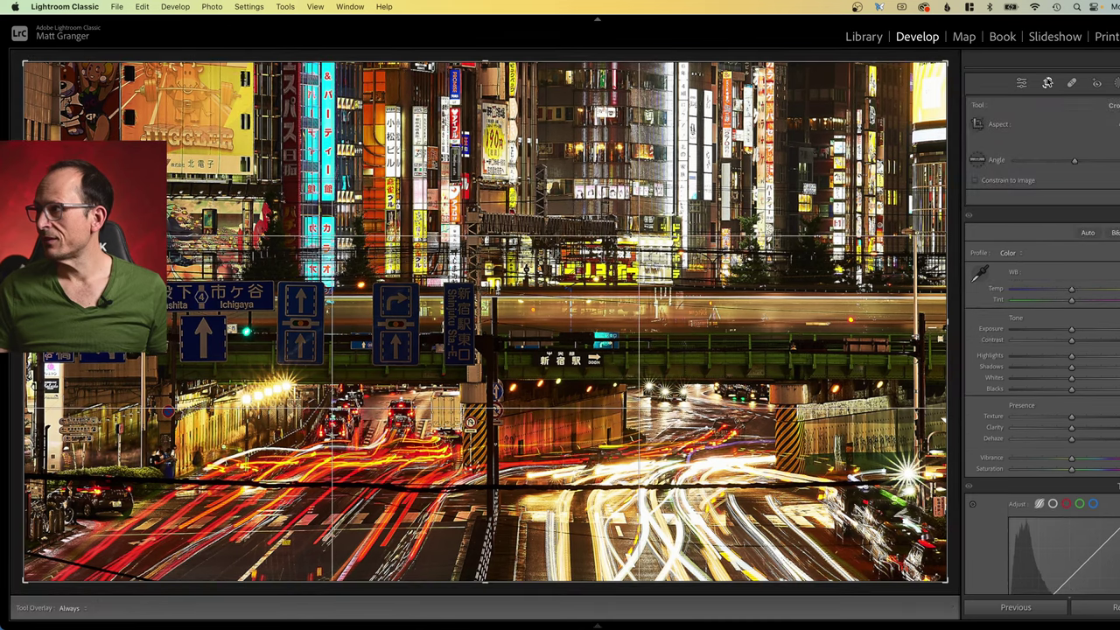
pyautogui.click(1048, 82)
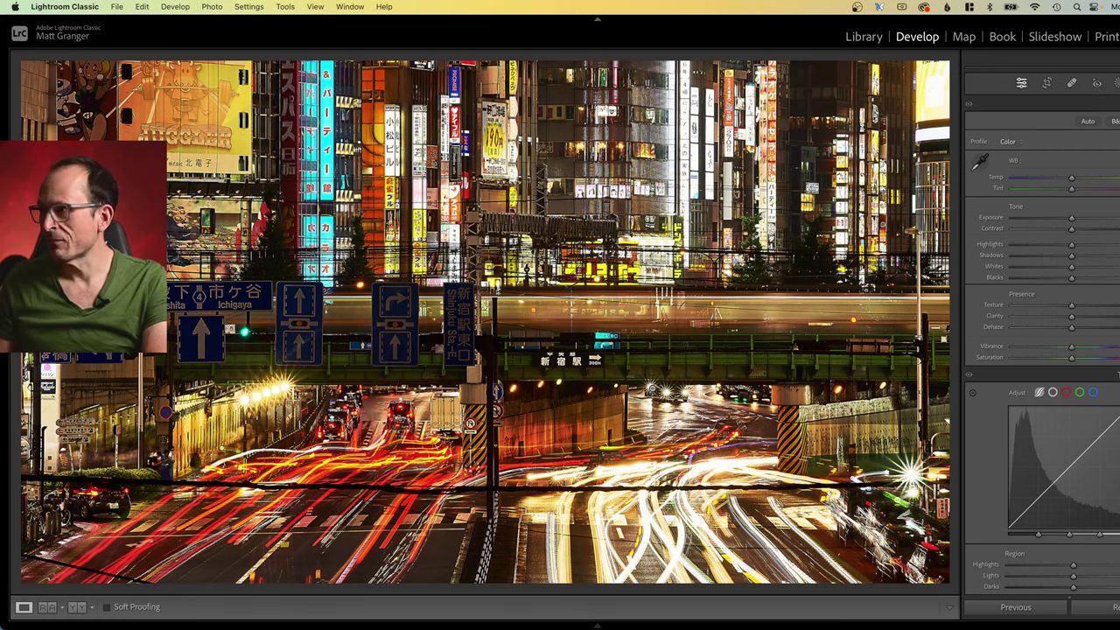
# Step: View the night traffic photo at a smaller size and at full fit, and flag it as a pick
pyautogui.click(652, 390)
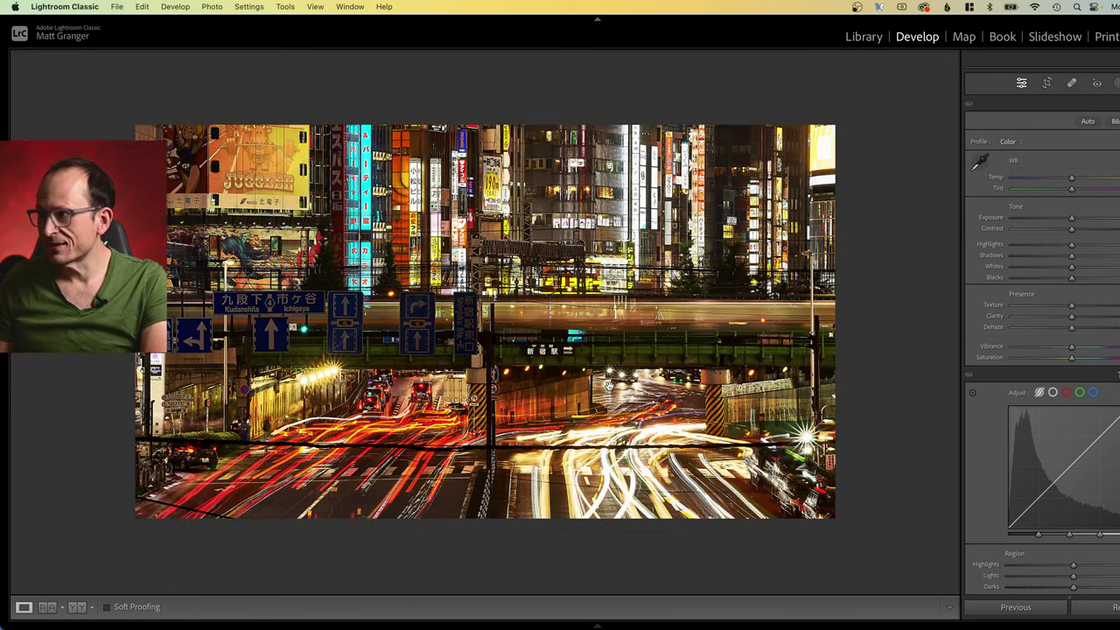
pyautogui.click(649, 378)
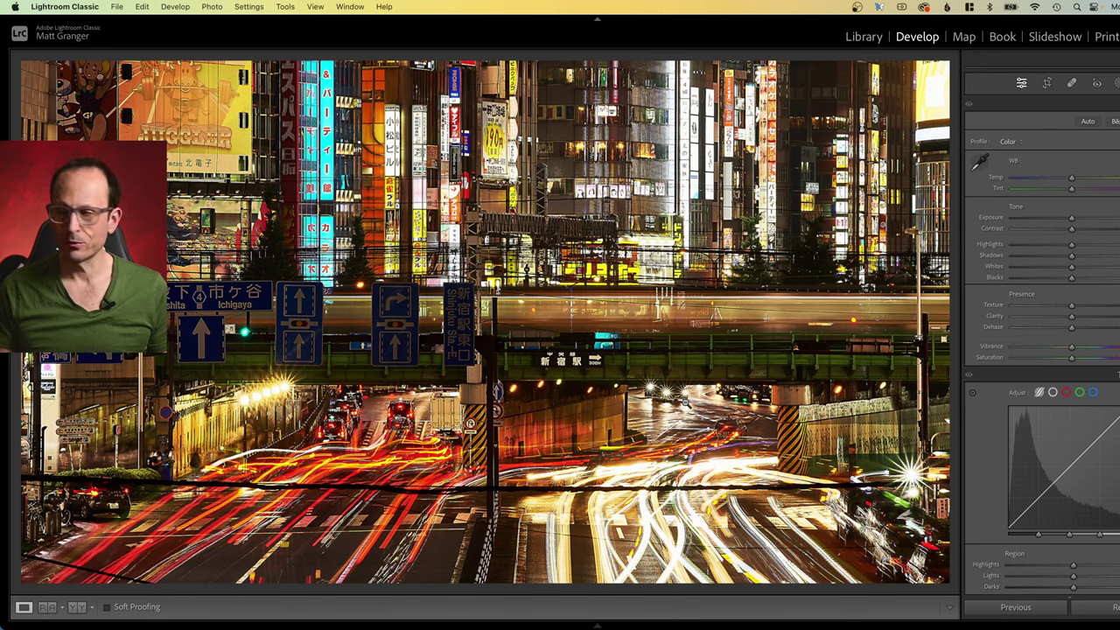
pyautogui.press('p')
# Step: Go to the cyclist street photo and examine the rider, the road signs and the shadowed road up close
pyautogui.press('Right')
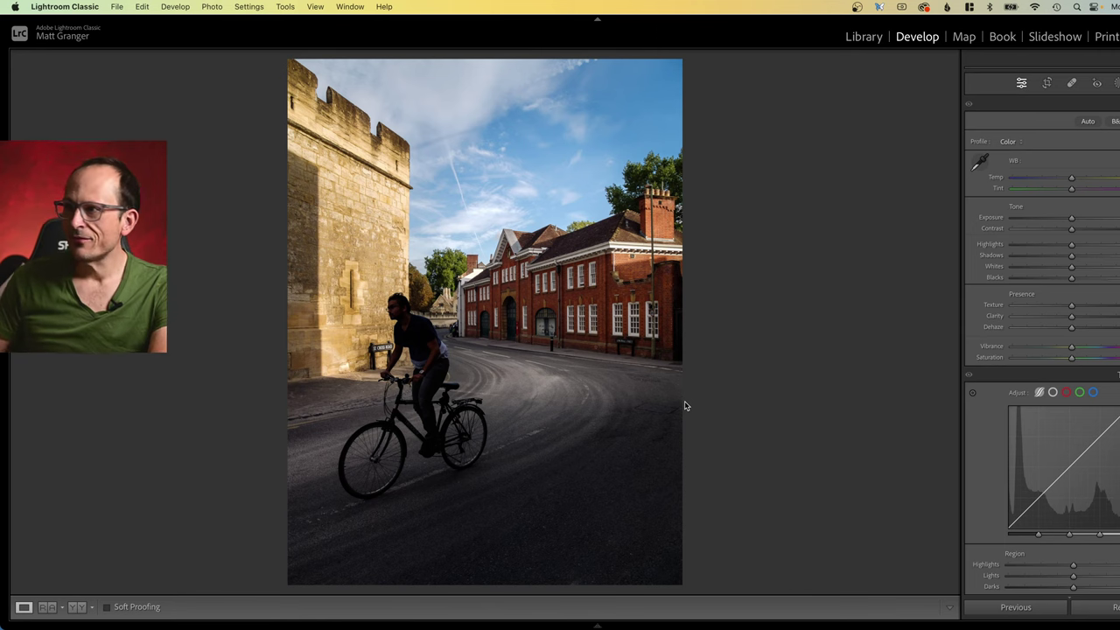
pyautogui.click(396, 337)
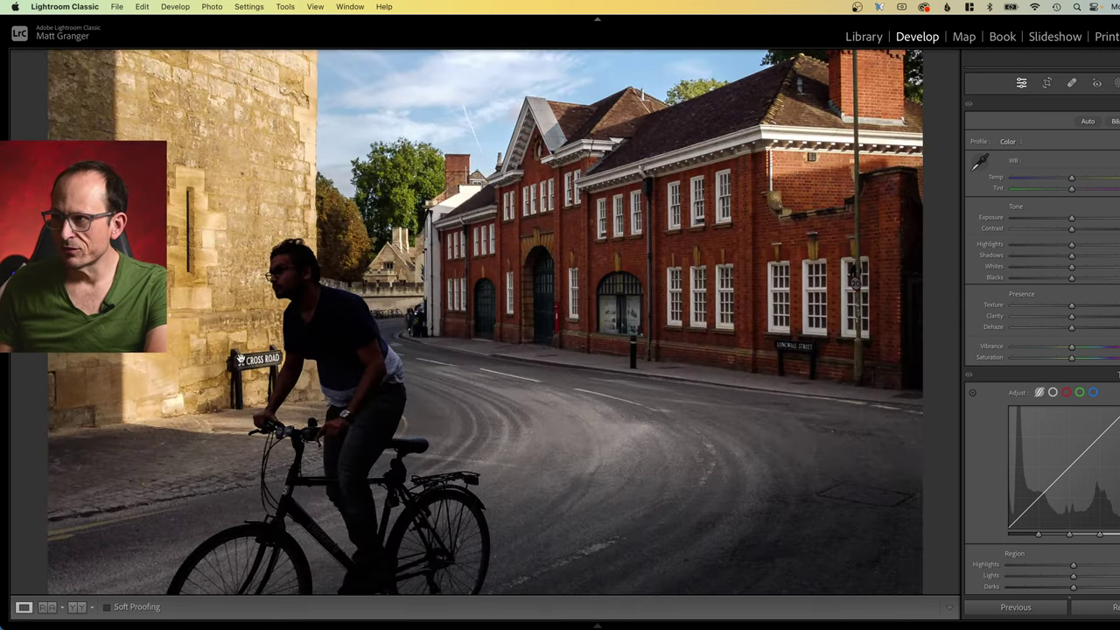
pyautogui.click(313, 356)
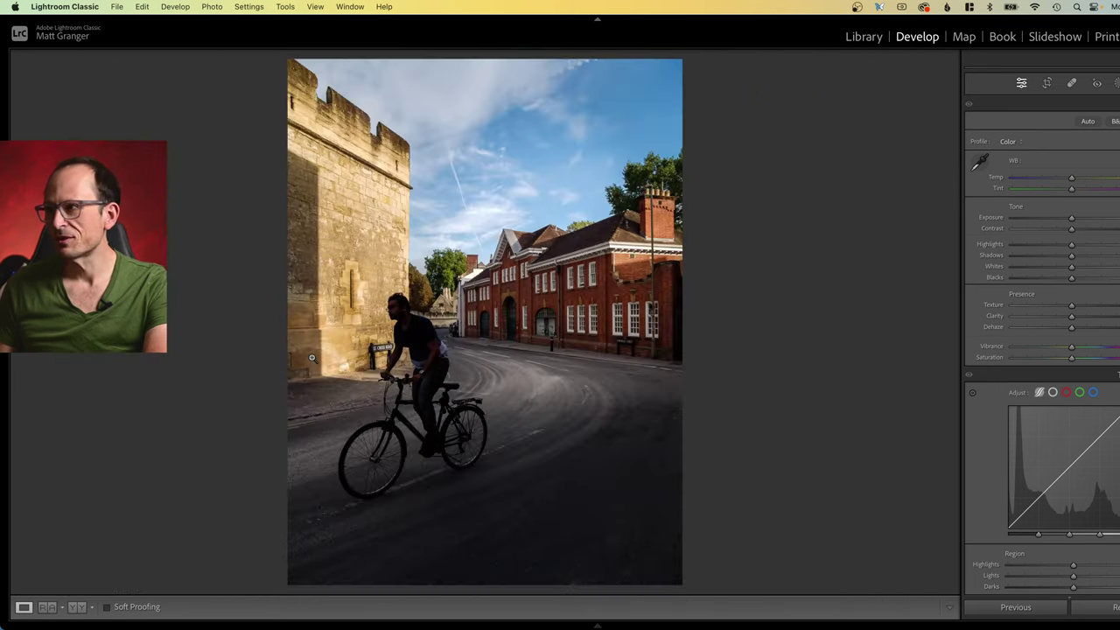
pyautogui.click(311, 358)
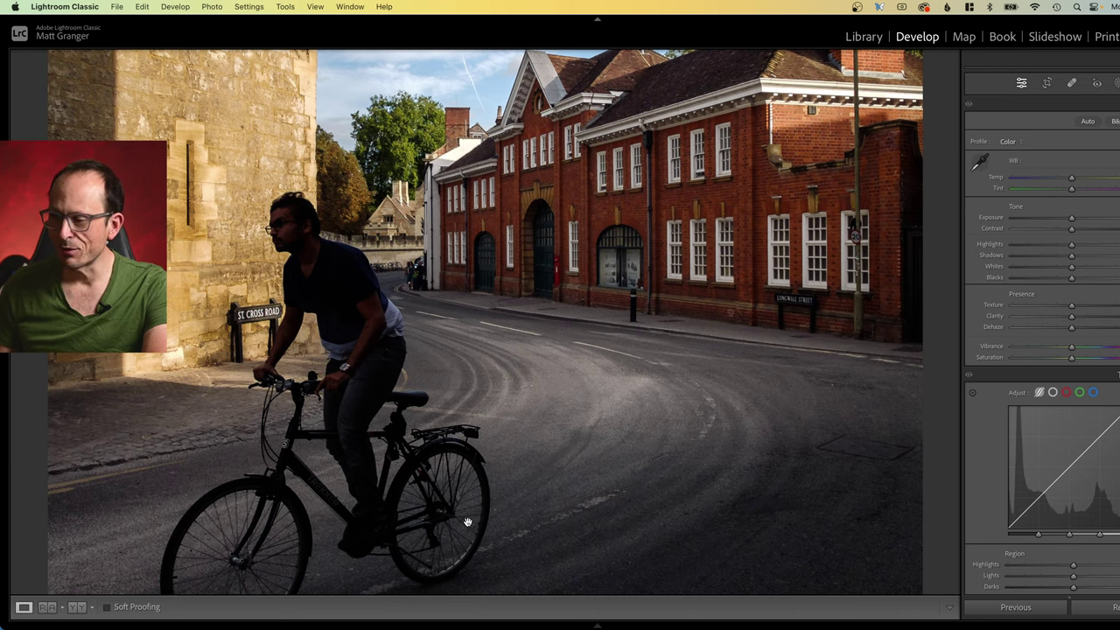
pyautogui.click(511, 523)
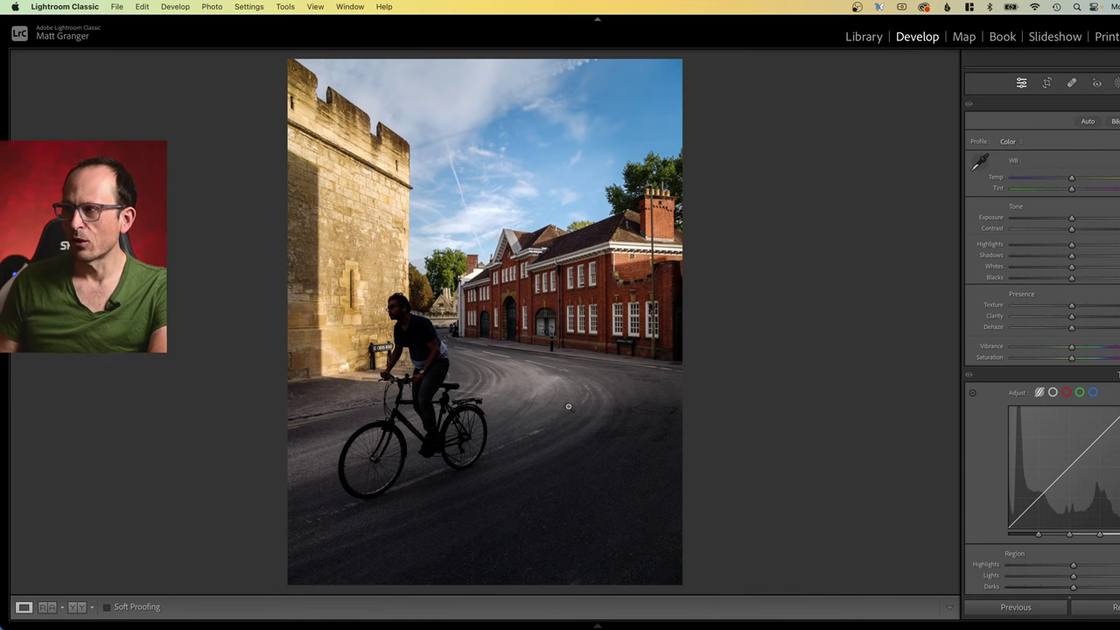
# Step: Crop the cyclist photo to remove the dark strip of road along its lower edge, and check the result up close
pyautogui.click(1045, 83)
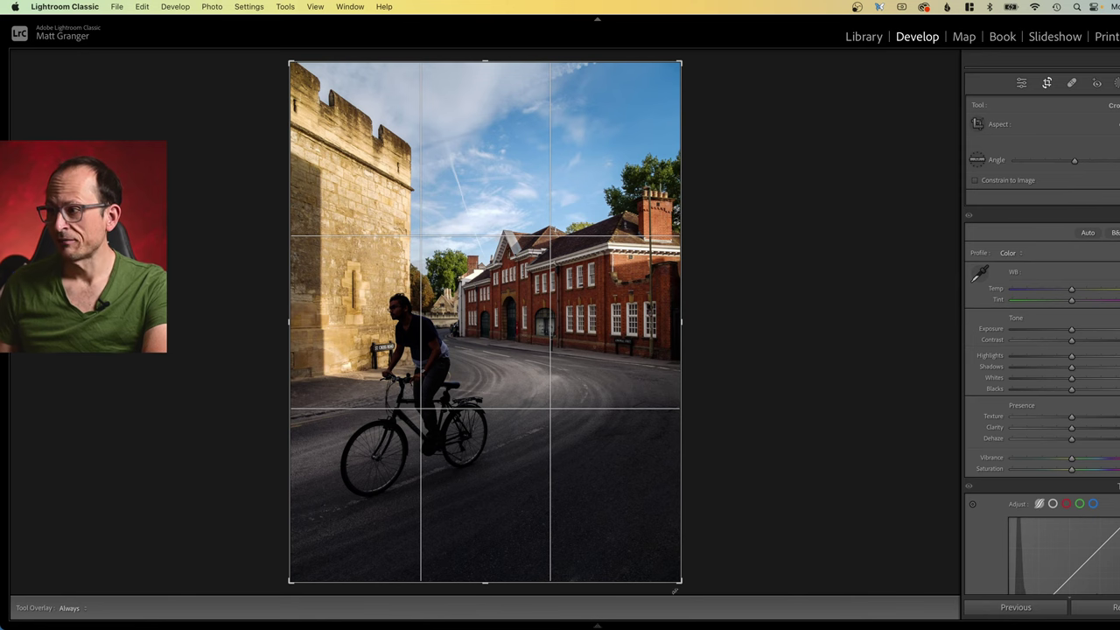
pyautogui.moveTo(681, 582); pyautogui.dragTo(678, 549)
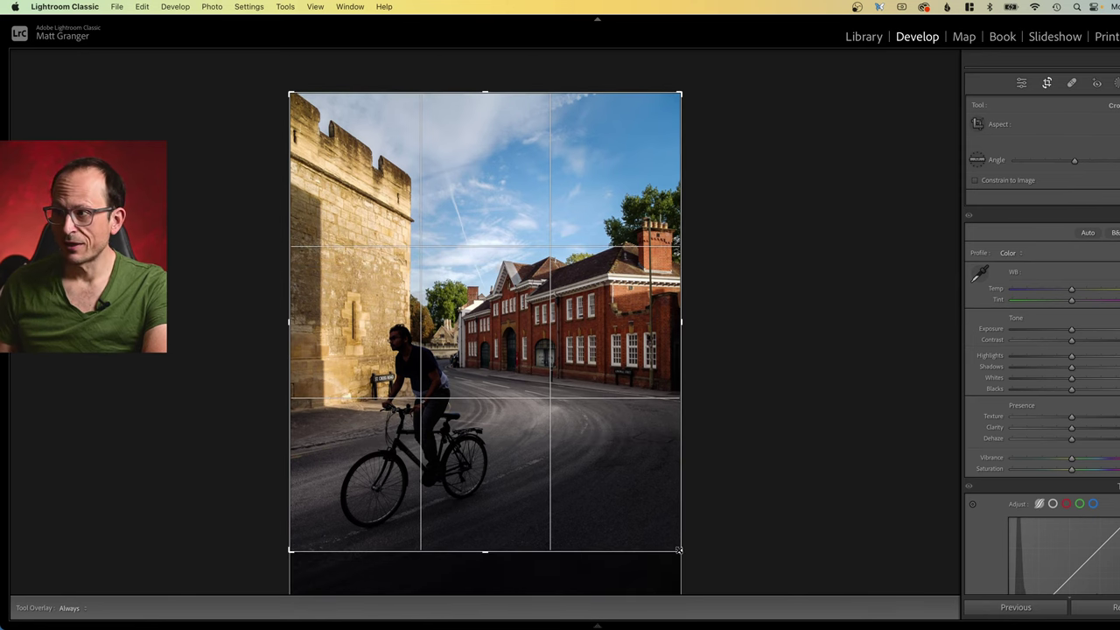
pyautogui.press('Return')
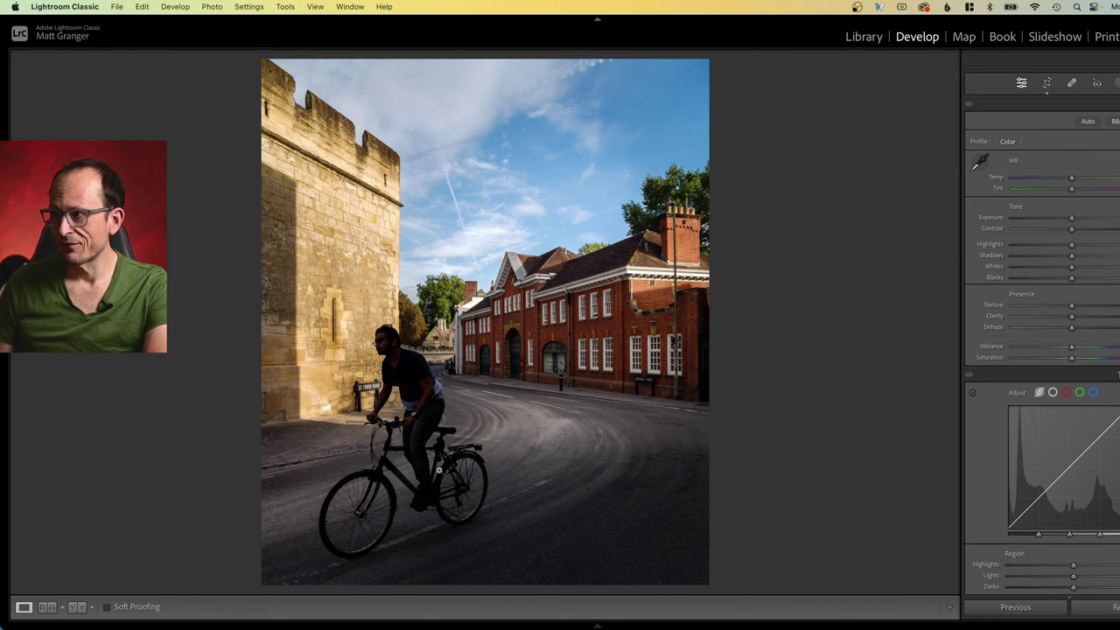
pyautogui.click(529, 451)
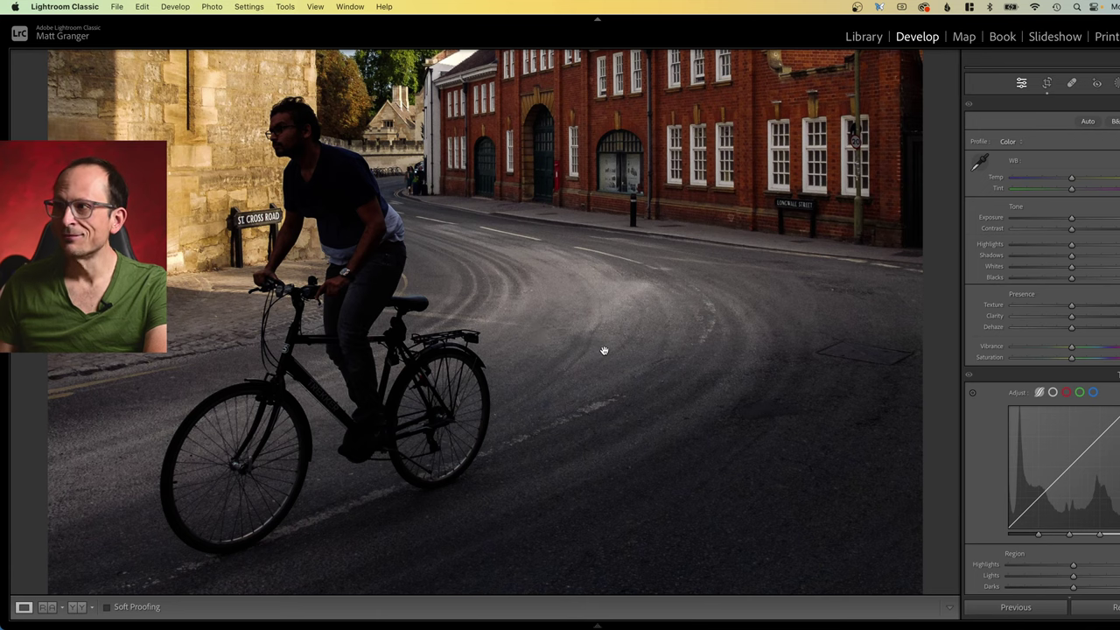
pyautogui.click(604, 350)
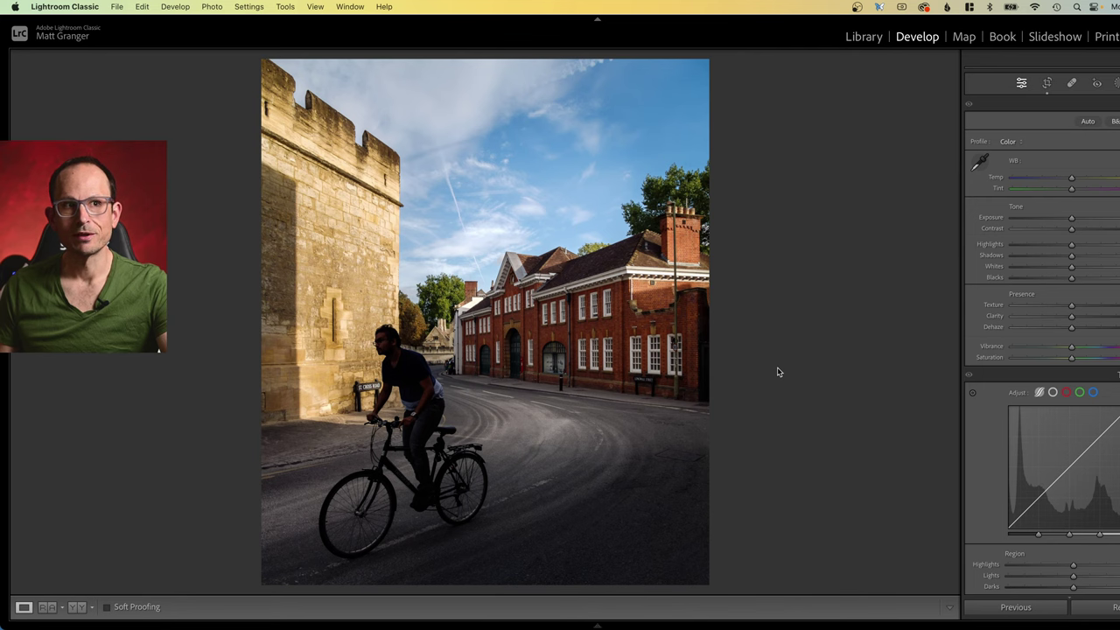
# Step: Go to the lake panorama and examine the edges of the tall green trees against the purple sky up close
pyautogui.press('Right')
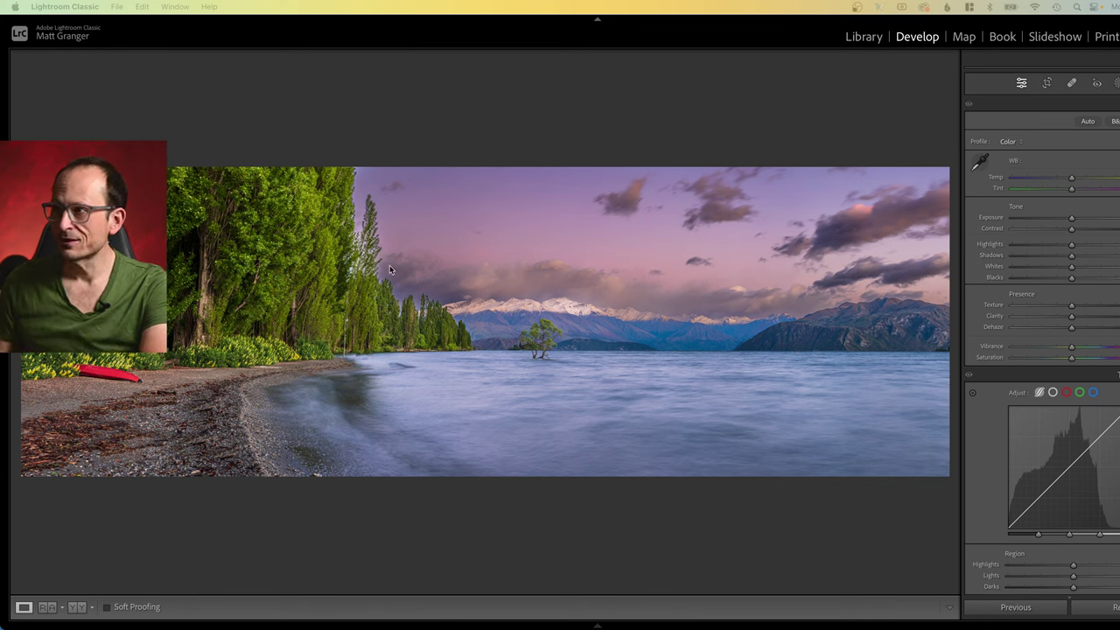
pyautogui.click(363, 248)
pyautogui.click(363, 248)
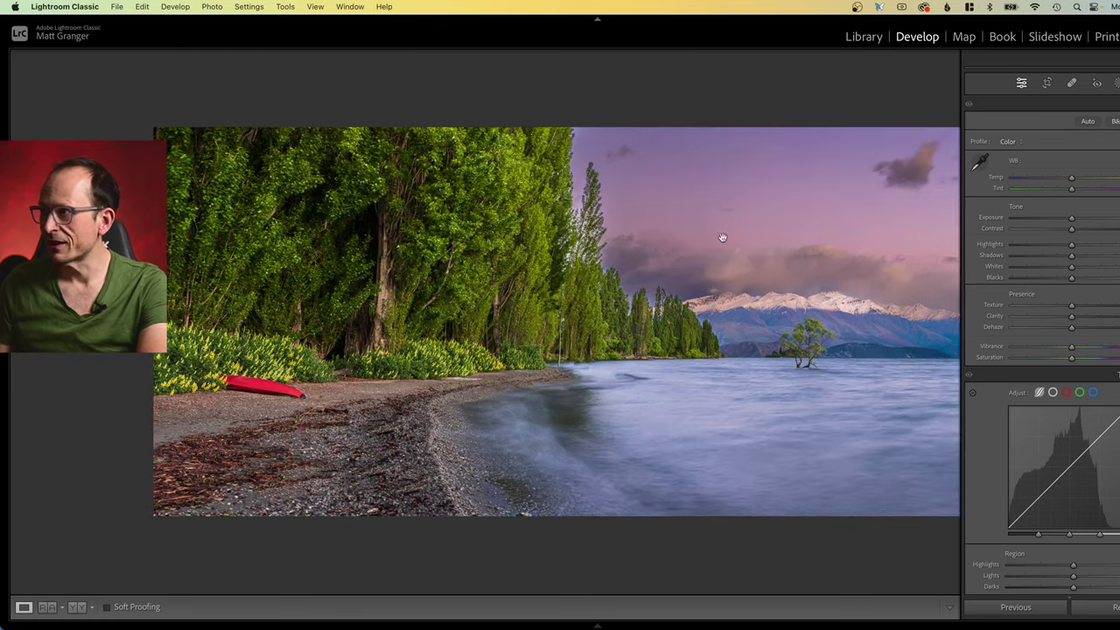
pyautogui.click(584, 222)
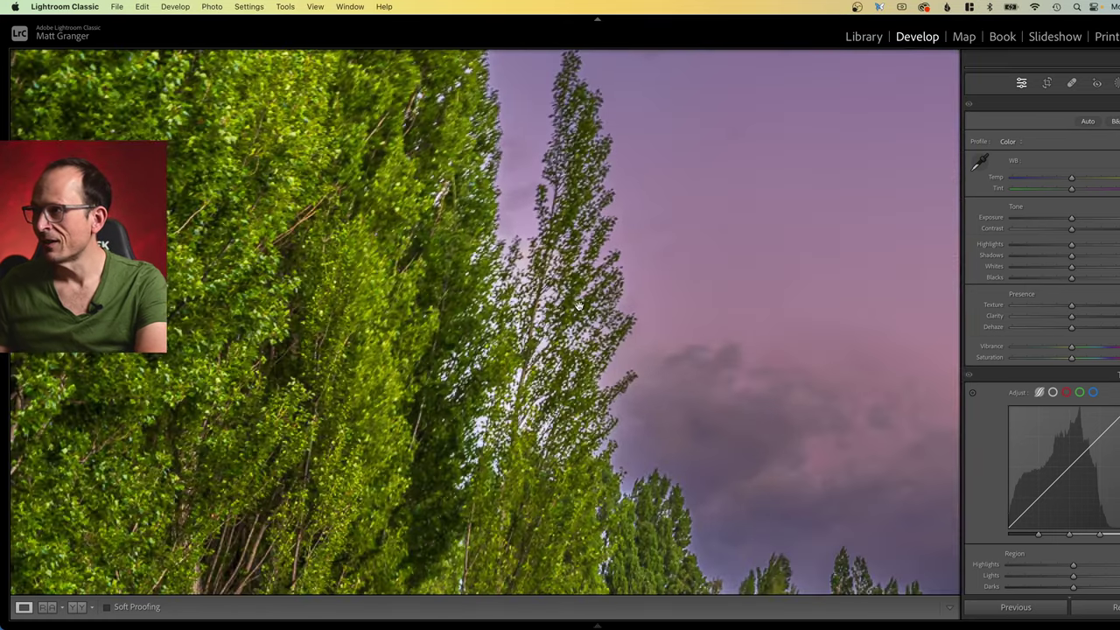
# Step: Examine the lake panorama's tree line up close, down to the shore and the snowy mountains, and return to the full view
pyautogui.moveTo(579, 307); pyautogui.dragTo(472, 207)
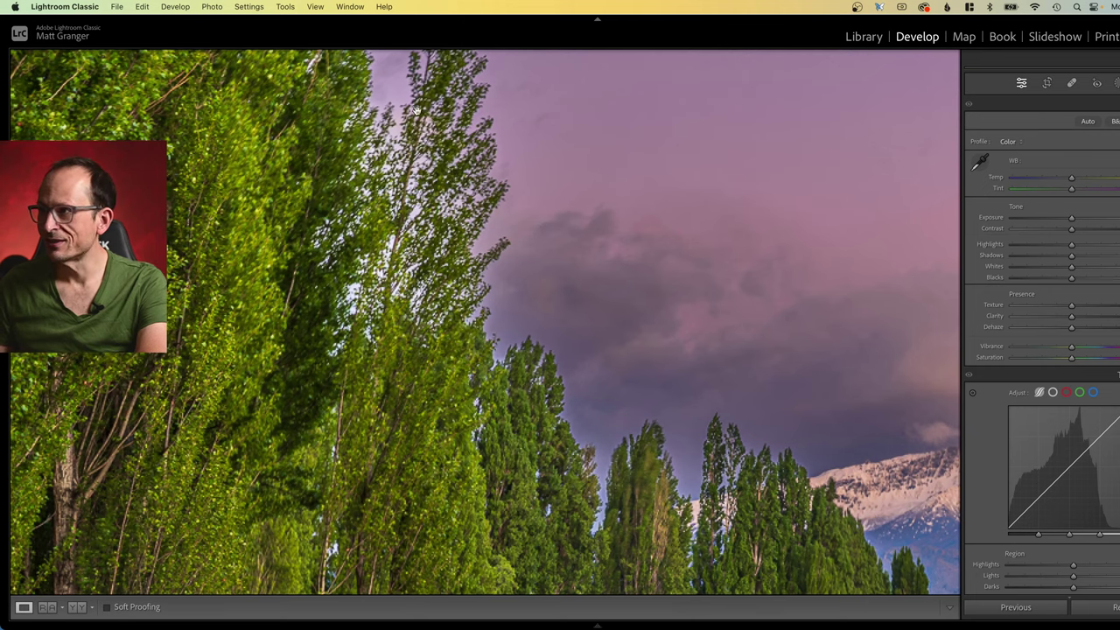
pyautogui.scroll(1, 425, 245)
pyautogui.moveTo(425, 248); pyautogui.dragTo(346, 103)
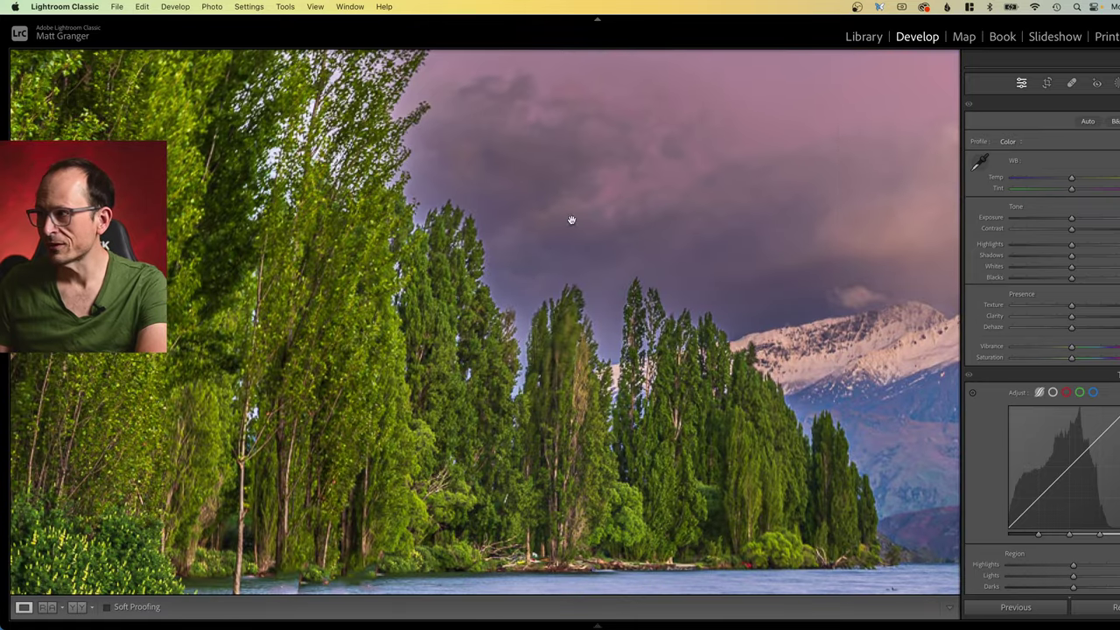
pyautogui.press('Right')
pyautogui.press('Right')
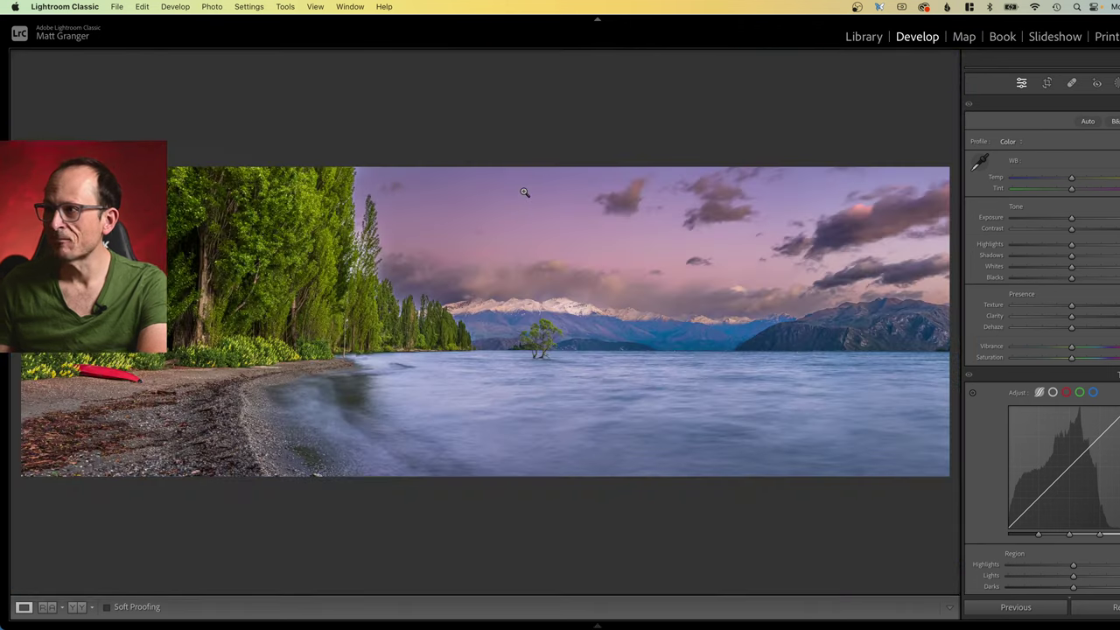
# Step: Recheck the sky gaps in the panorama's tall trees up close, and flag the photo as a pick
pyautogui.click(524, 191)
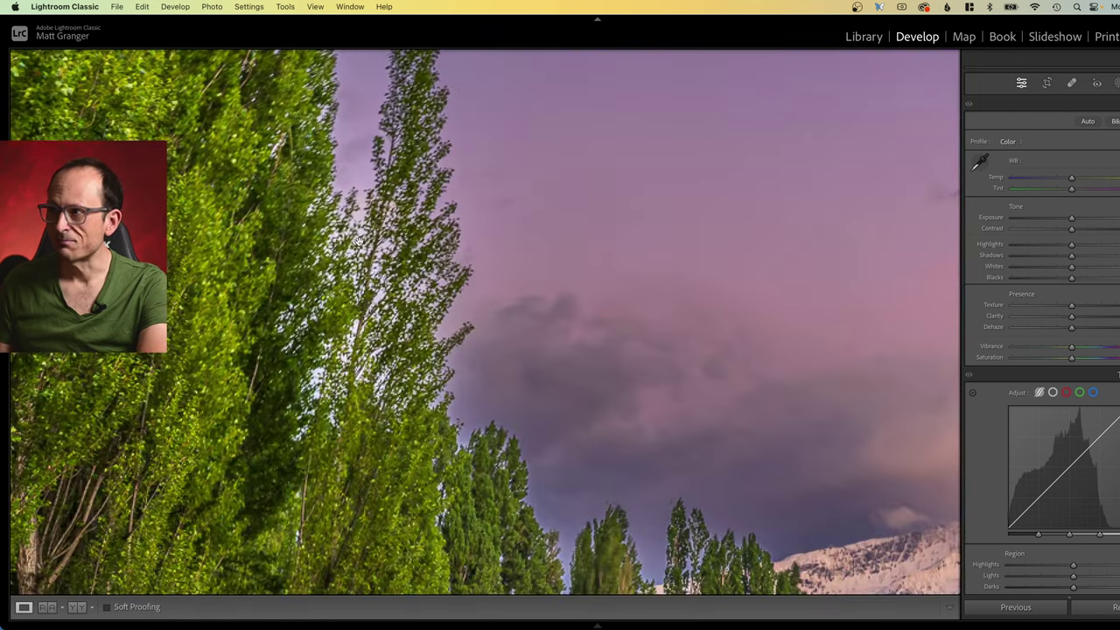
pyautogui.click(368, 247)
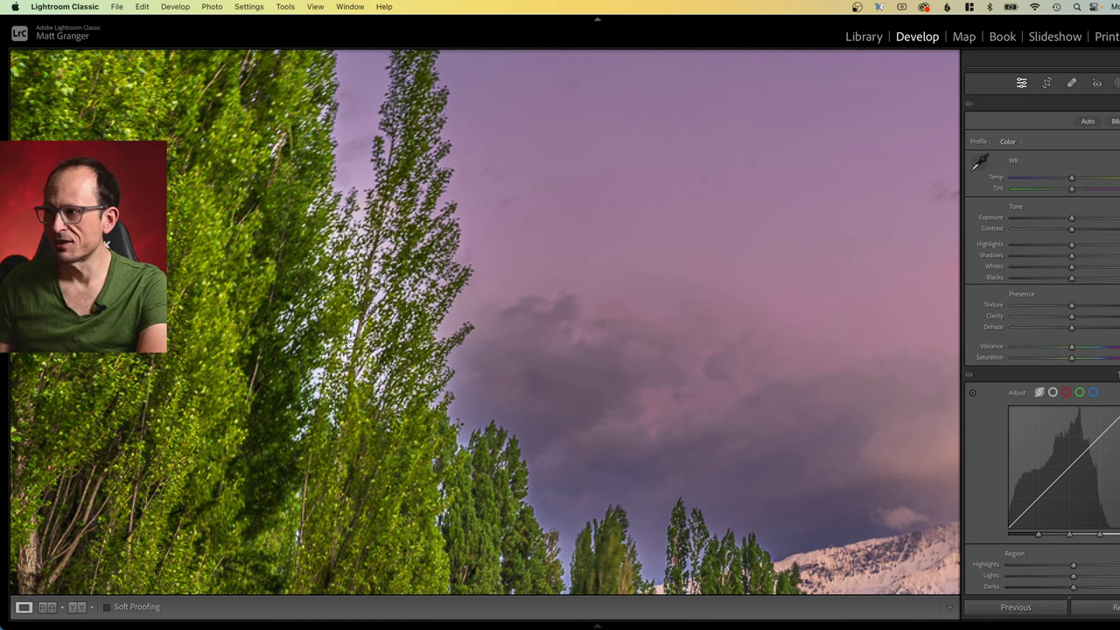
pyautogui.click(334, 404)
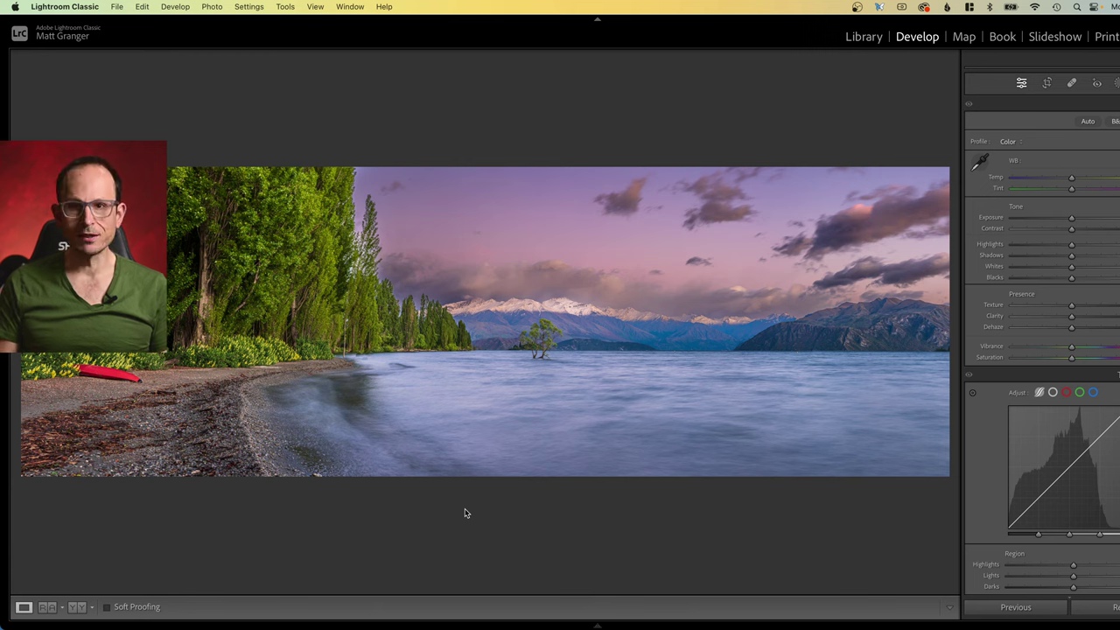
pyautogui.press('p')
# Step: Go to the black-and-white photo of the blurred crowd and examine the standing figure with the backpack up close
pyautogui.press('Right')
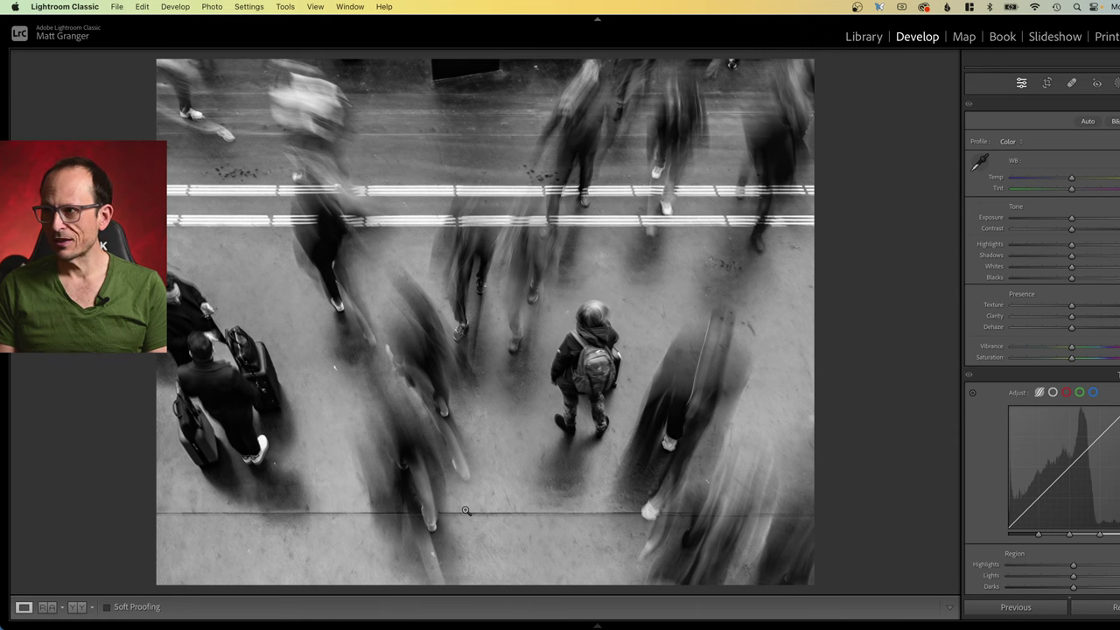
pyautogui.click(213, 344)
pyautogui.moveTo(175, 376); pyautogui.dragTo(530, 131)
pyautogui.click(510, 189)
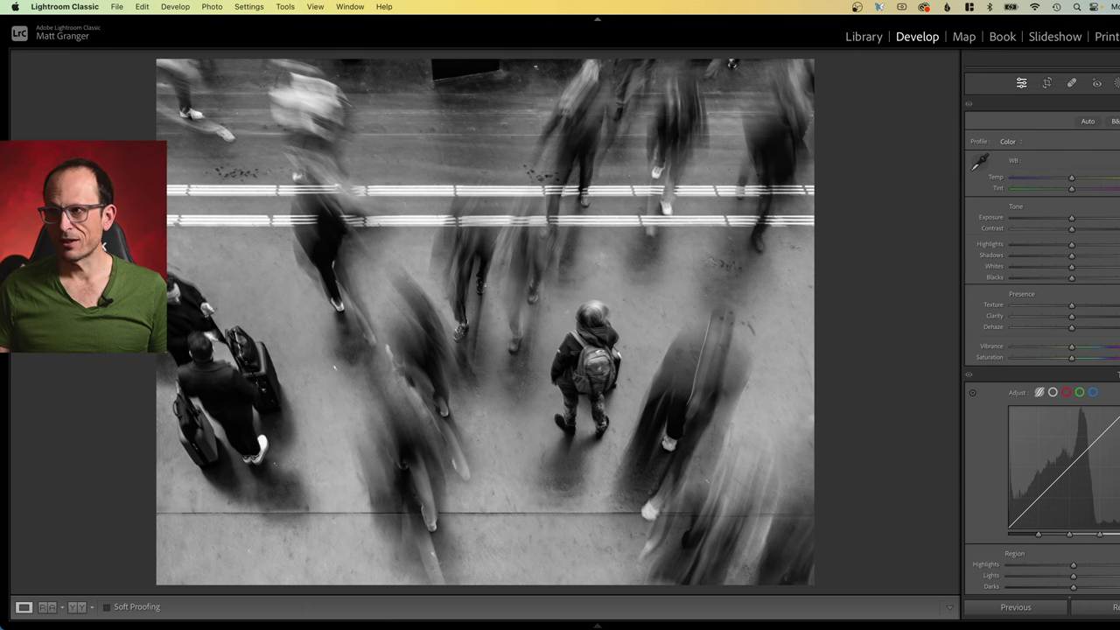
pyautogui.moveTo(209, 408); pyautogui.dragTo(340, 188)
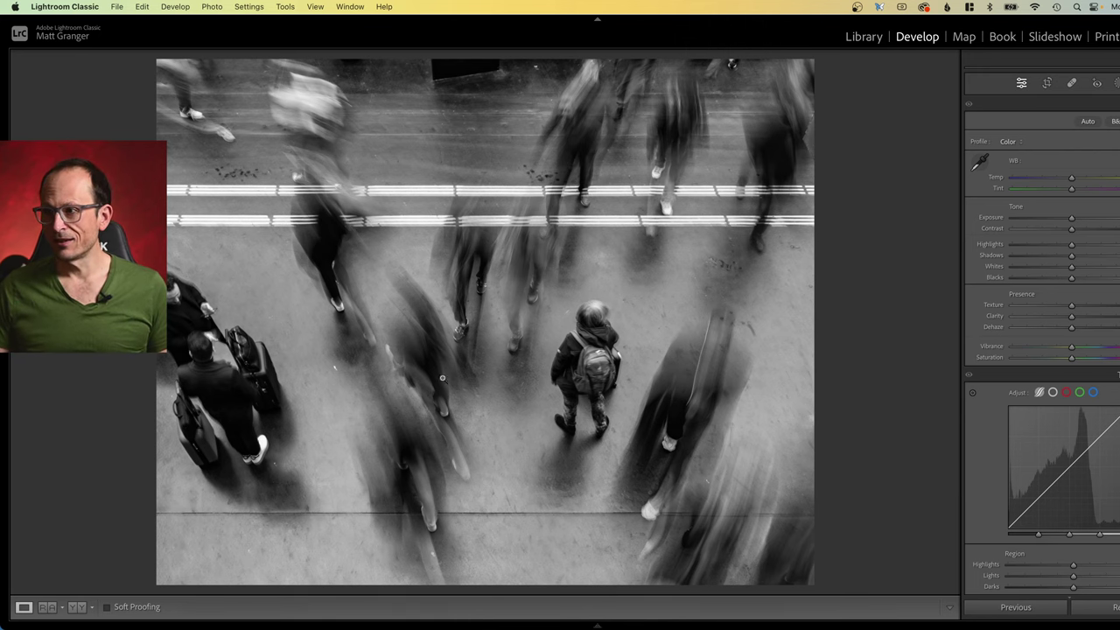
pyautogui.click(611, 369)
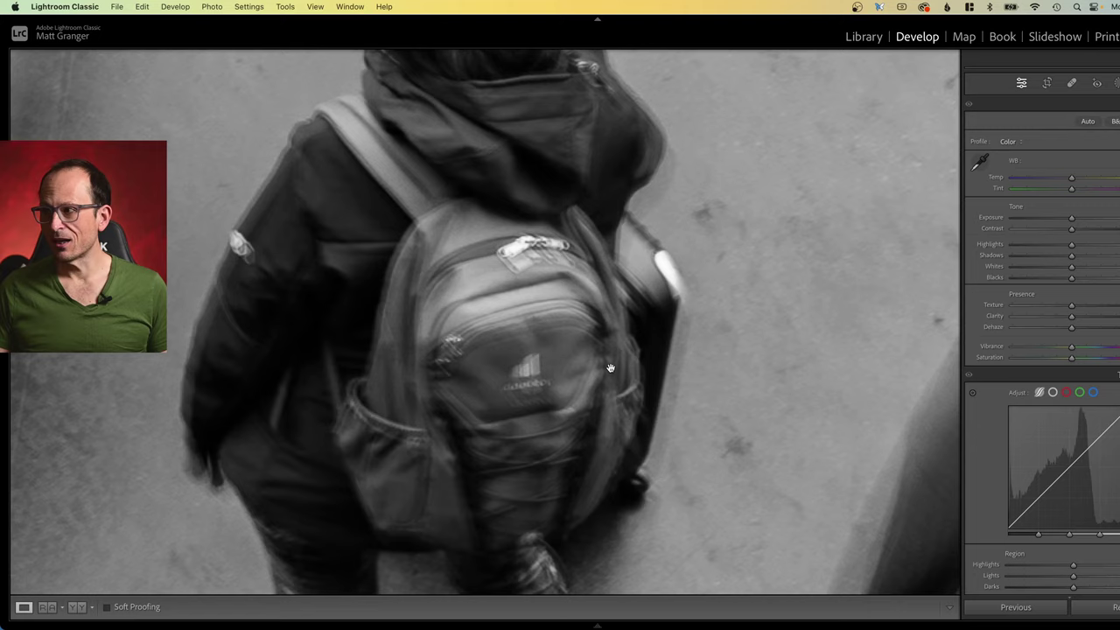
pyautogui.click(544, 251)
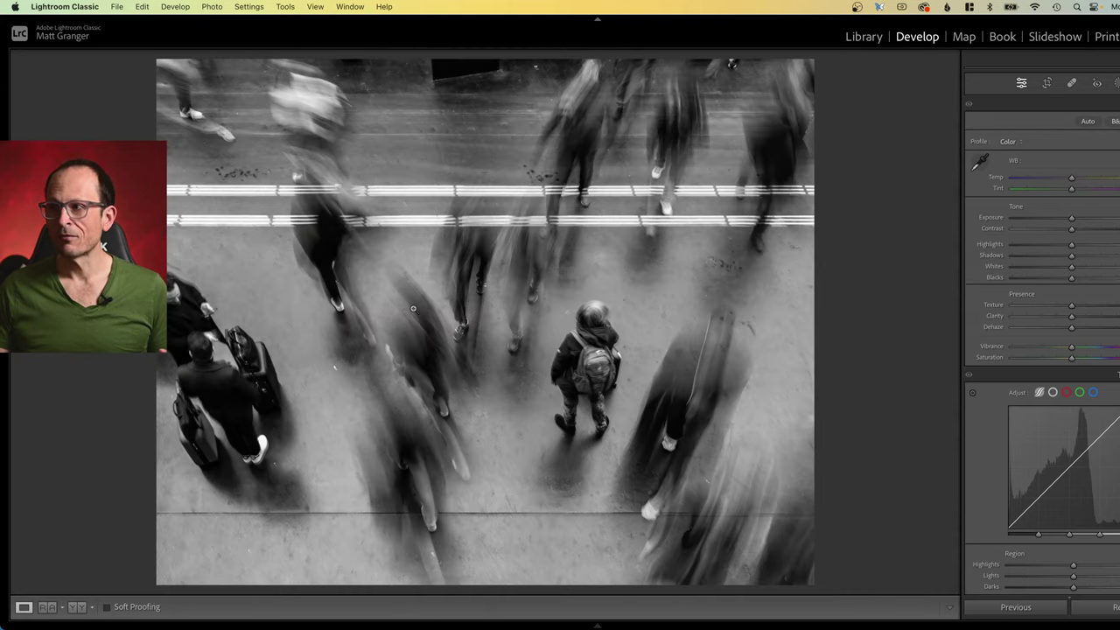
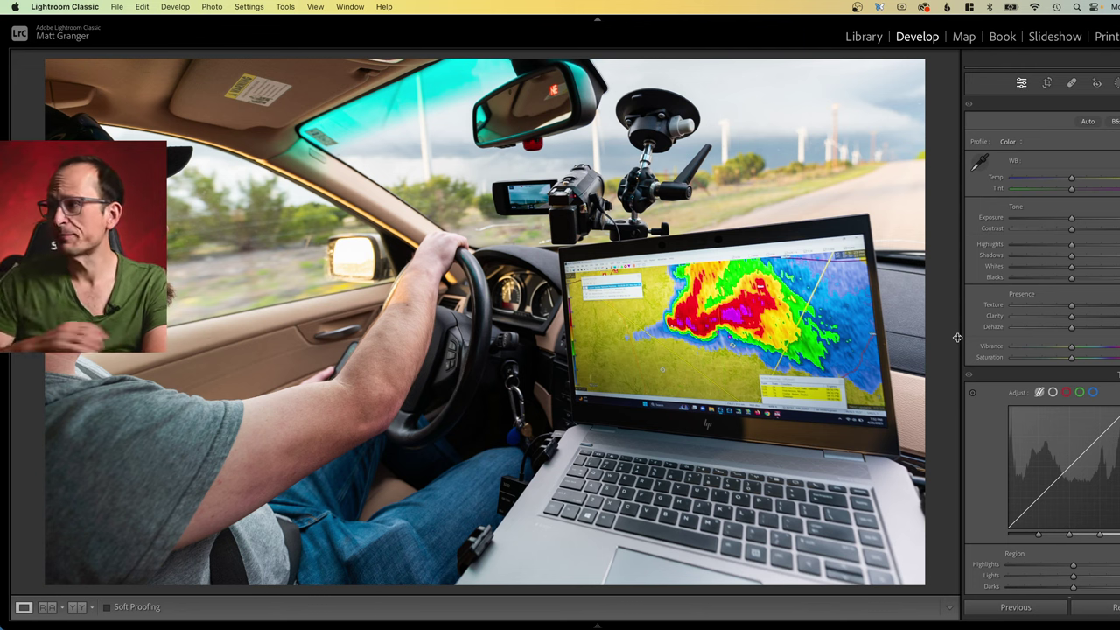
# Step: Examine the blurred wind turbines and surroundings in the storm-chasing car photo up close, and return to the full view
pyautogui.click(822, 120)
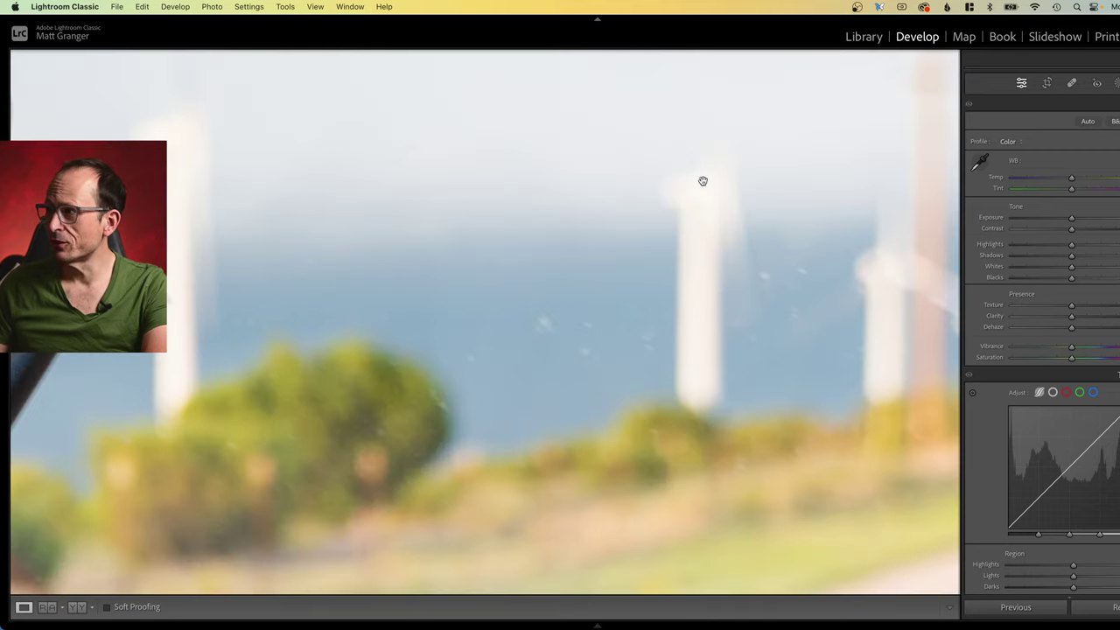
pyautogui.moveTo(467, 233); pyautogui.dragTo(812, 488)
pyautogui.click(565, 295)
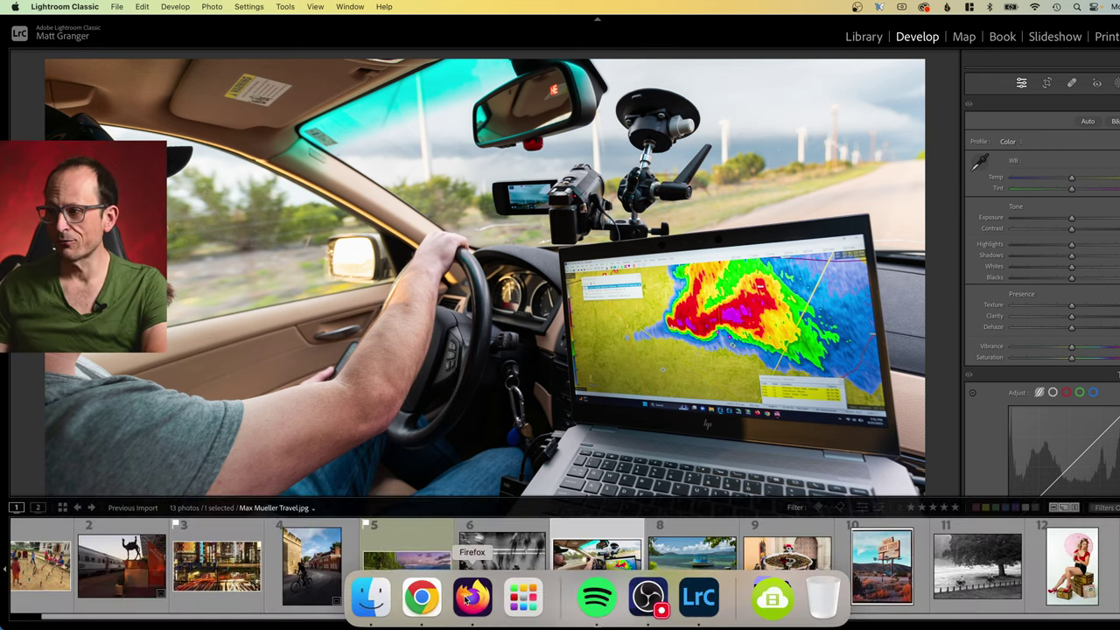
# Step: Switch to Chrome, look through the Travel Photography 101 course page to the What You'll Learn section, and return to Lightroom Classic
pyautogui.click(428, 599)
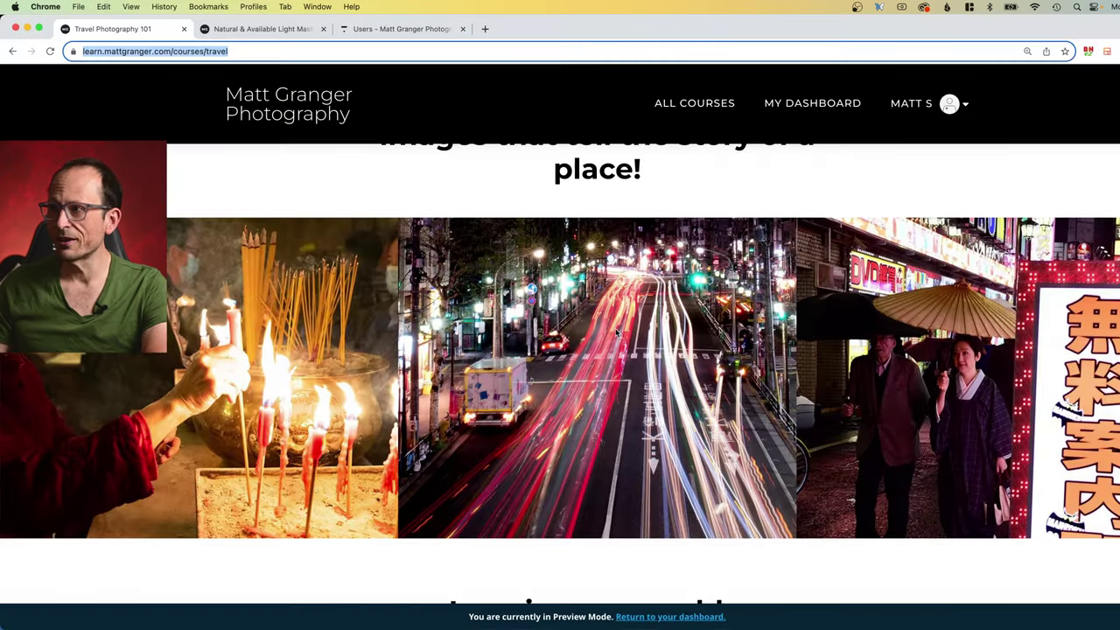
pyautogui.scroll(6, 643, 306)
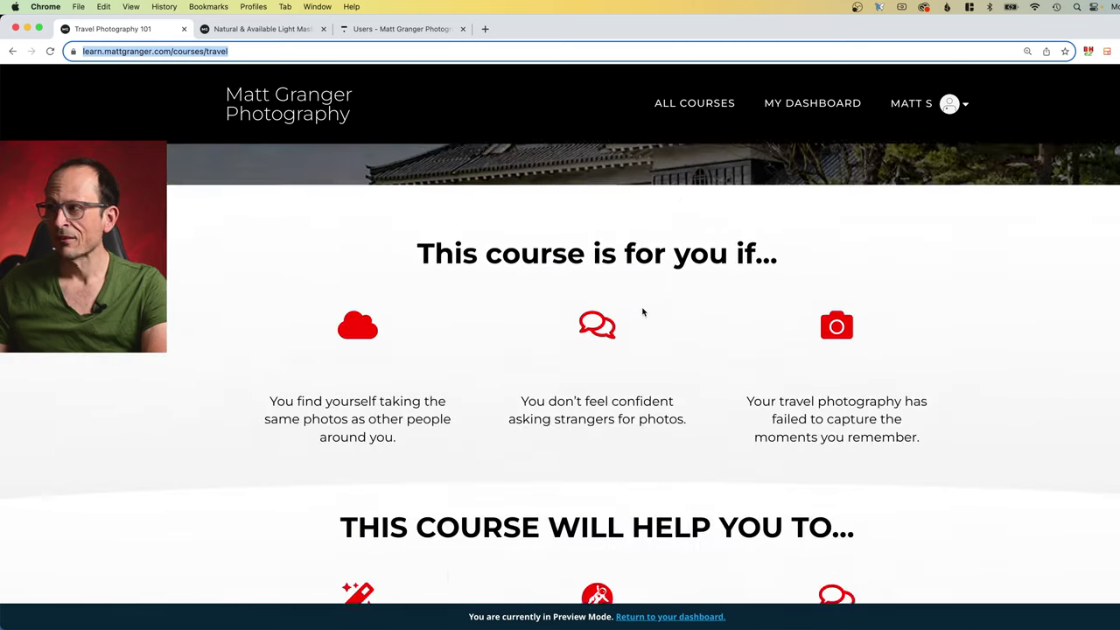
pyautogui.scroll(5, 643, 308)
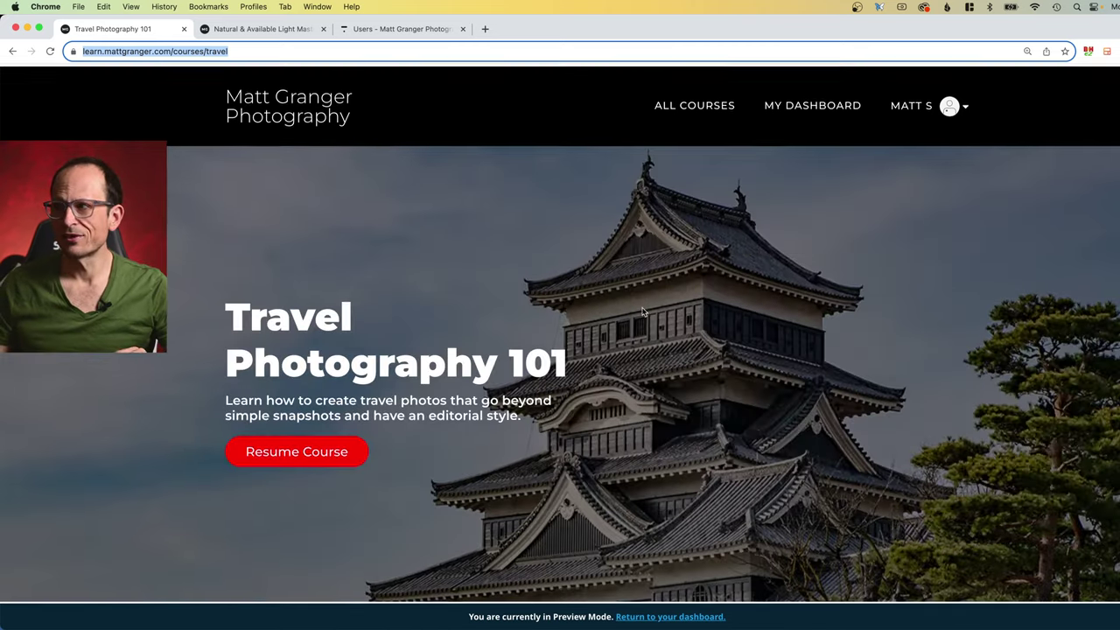
pyautogui.scroll(-12, 643, 311)
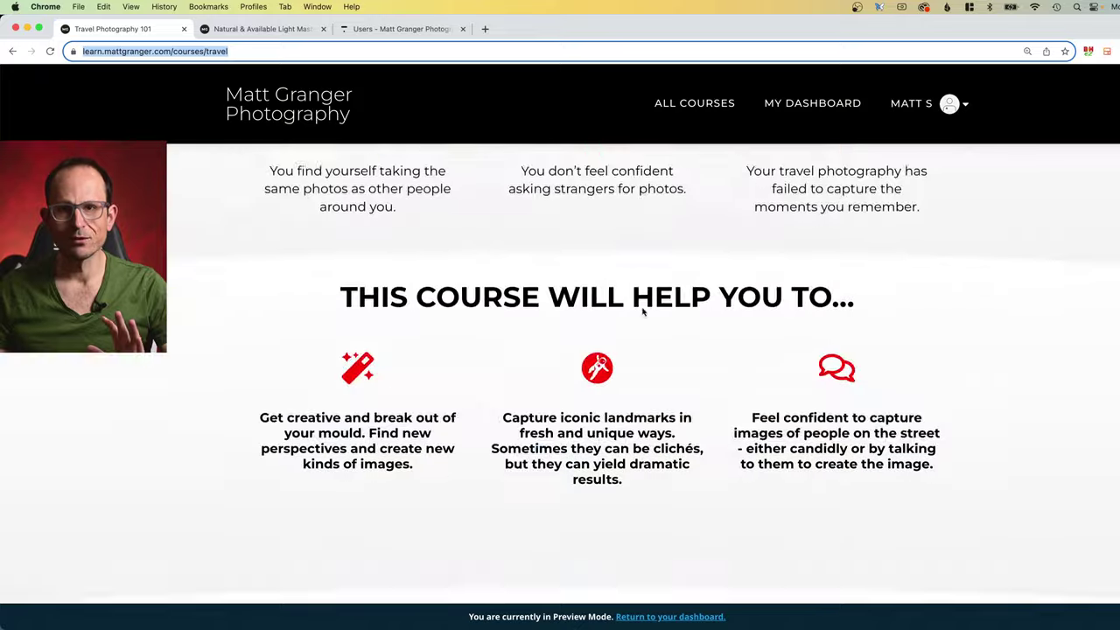
pyautogui.scroll(-12, 643, 310)
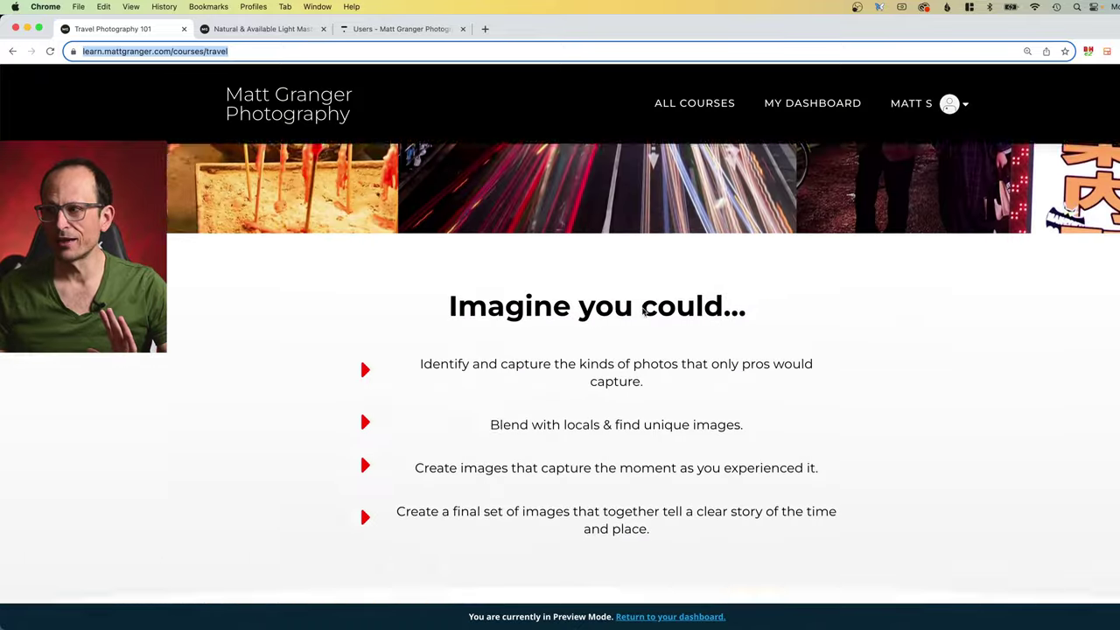
pyautogui.scroll(-10, 643, 312)
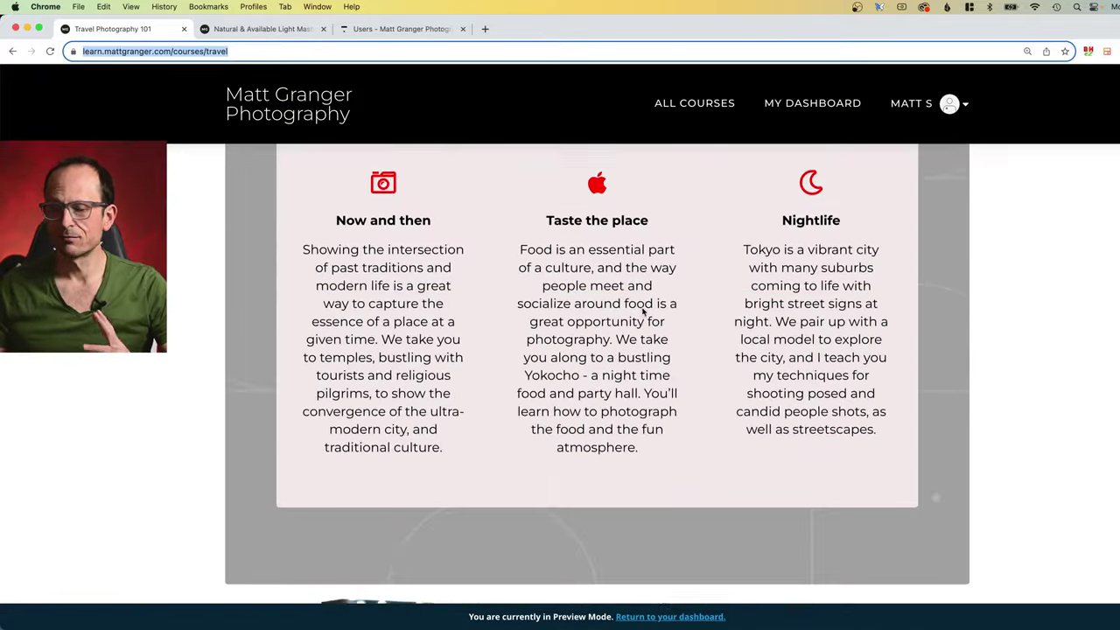
pyautogui.scroll(2, 641, 308)
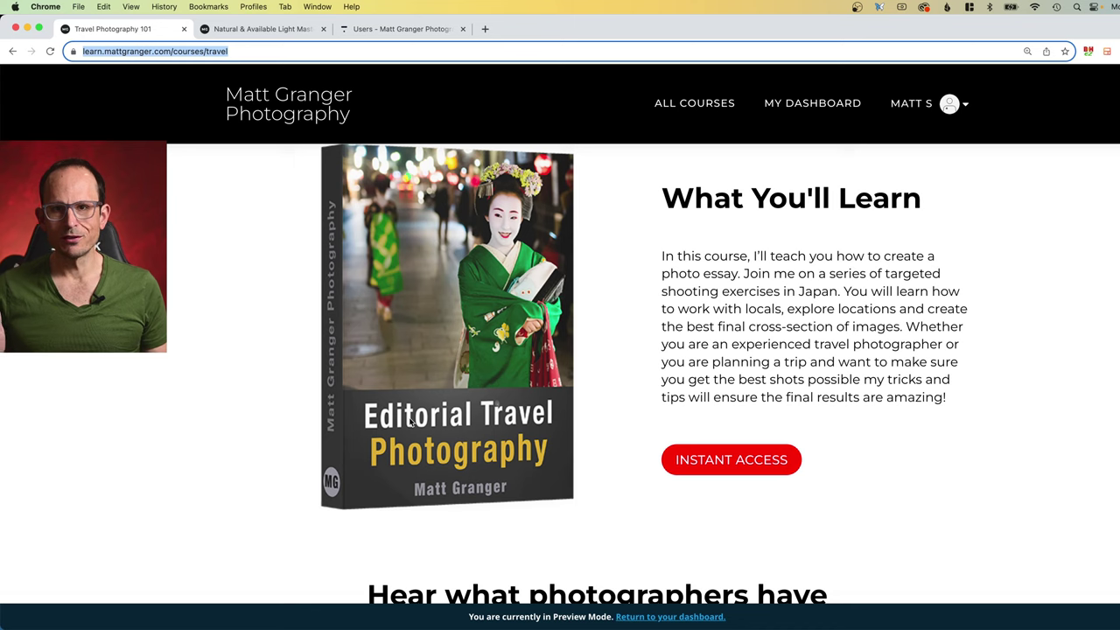
pyautogui.moveTo(411, 604)
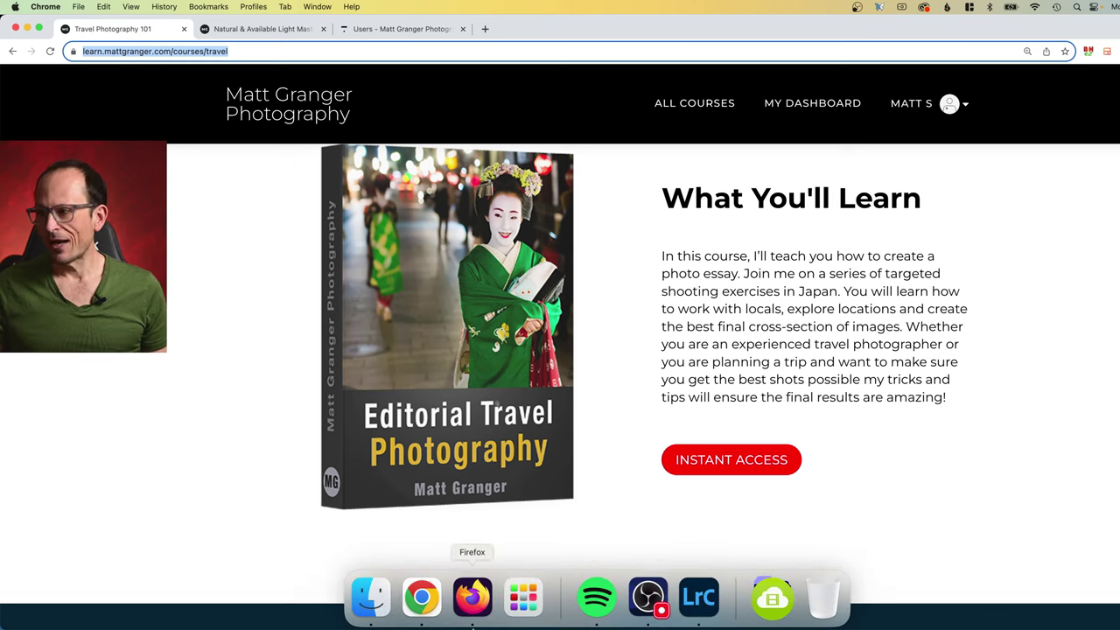
pyautogui.click(697, 599)
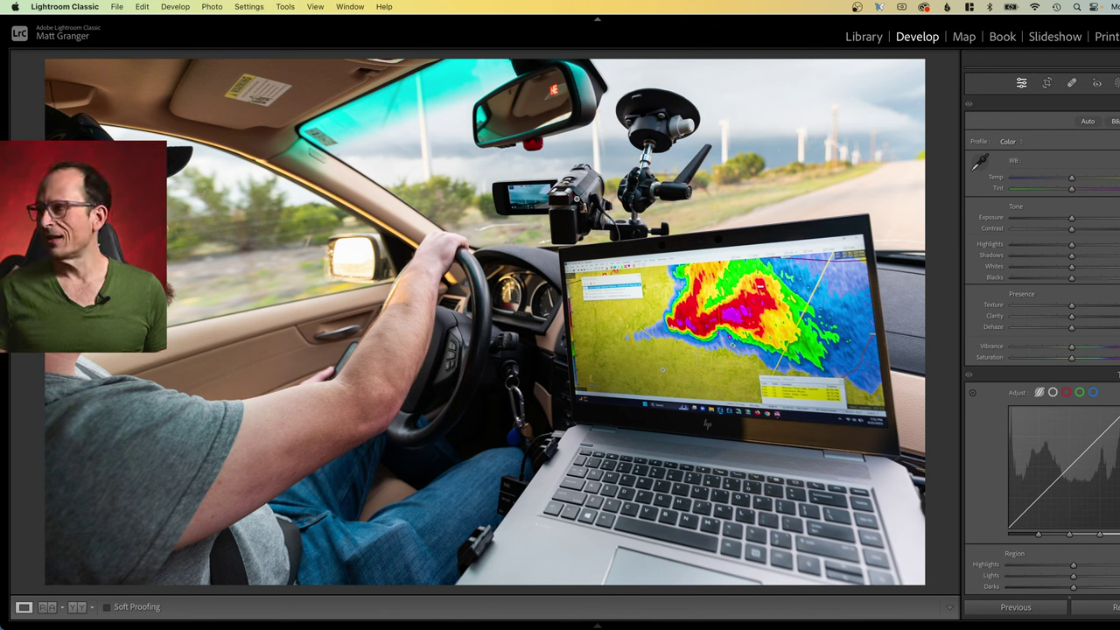
# Step: Go to the blue boat beach photo and check its composition against the Crop tool's thirds grid, without cropping
pyautogui.press('Right')
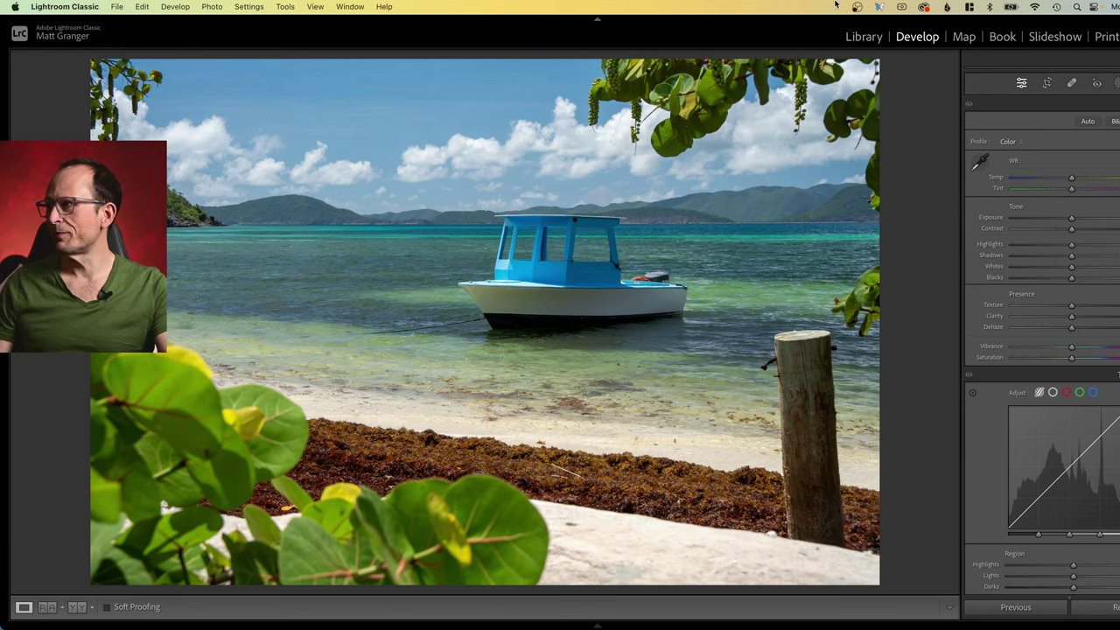
pyautogui.click(1049, 84)
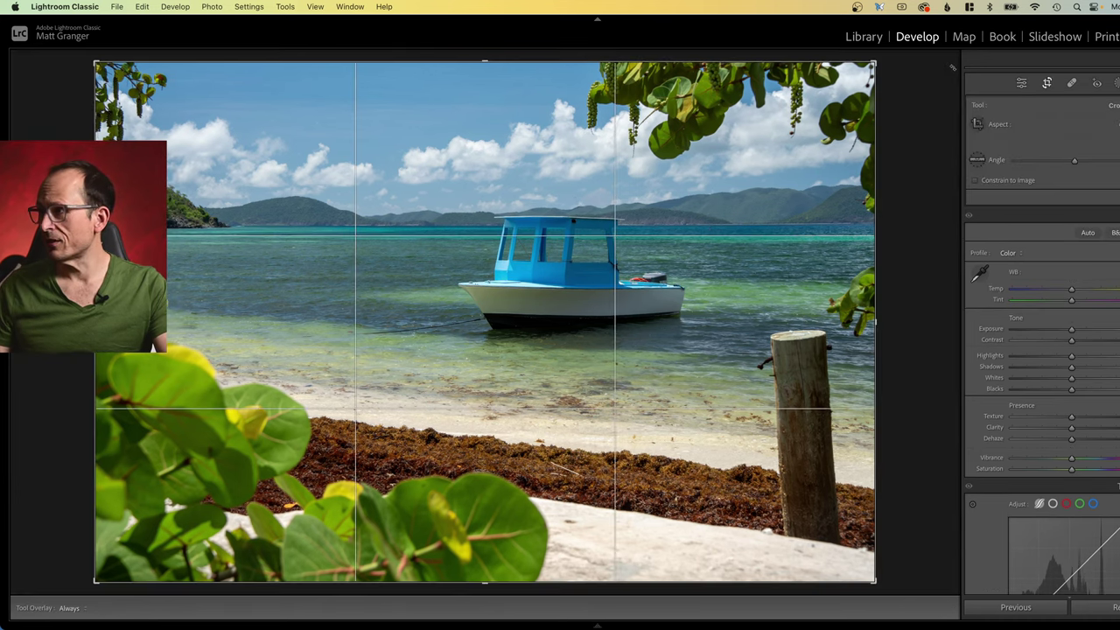
pyautogui.press('o')
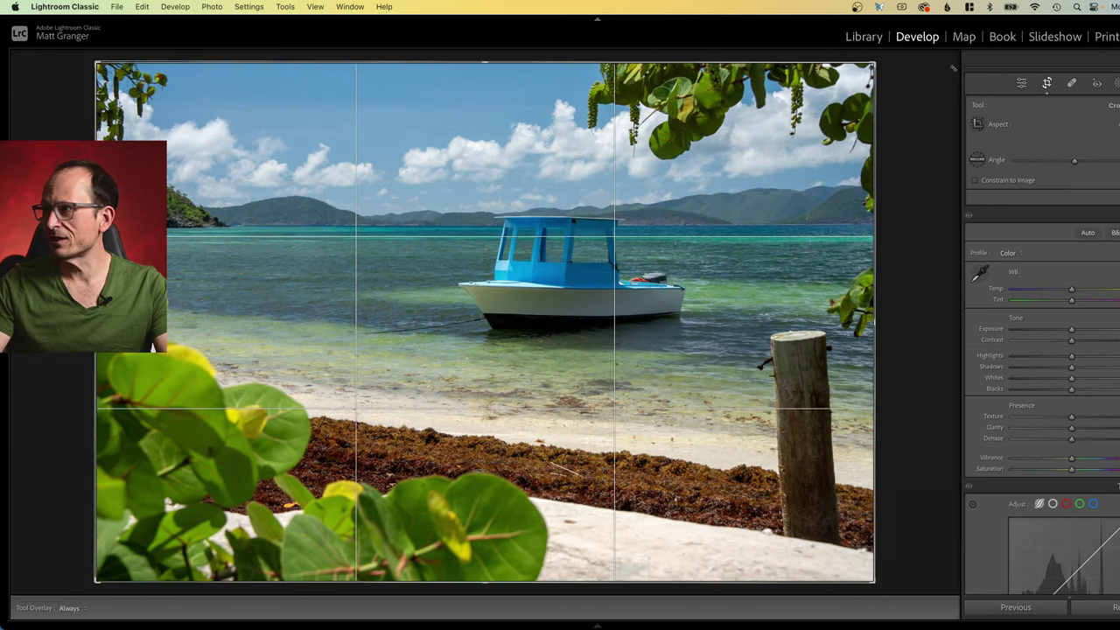
pyautogui.press('Return')
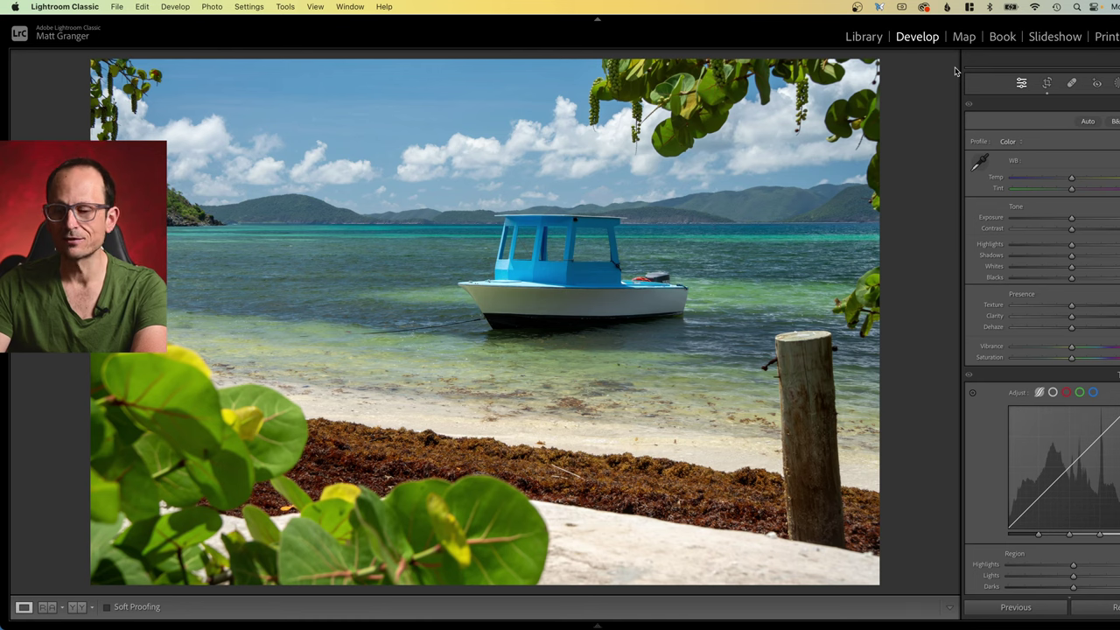
# Step: Go to the skull-makeup costume photo, examine the painted face and hat up close, and view the photo at a smaller size
pyautogui.press('Right')
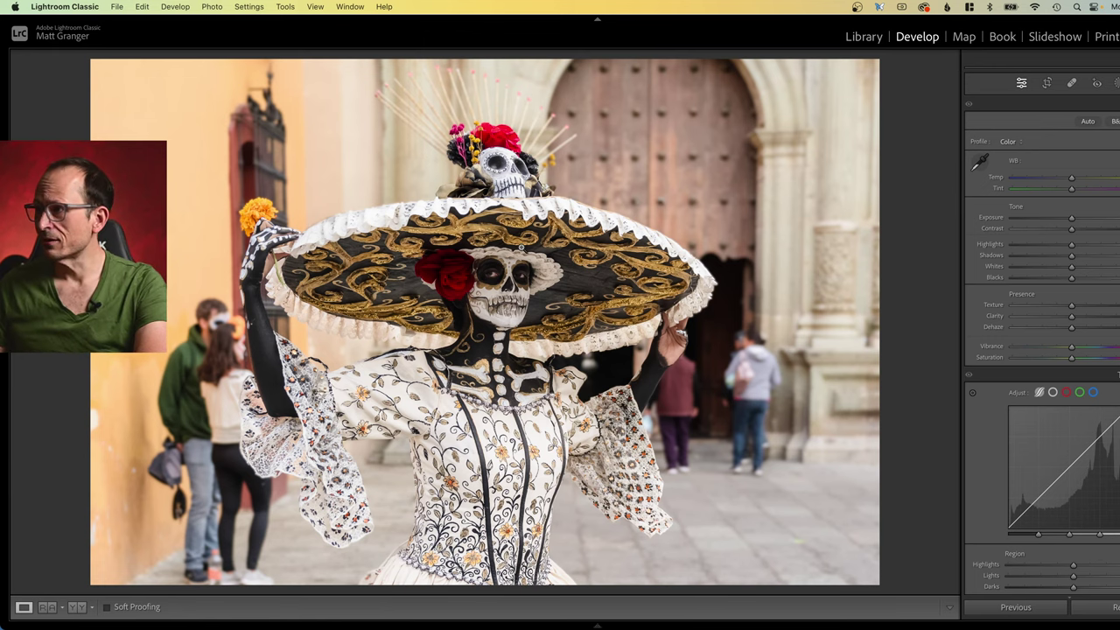
pyautogui.click(510, 308)
pyautogui.moveTo(510, 308); pyautogui.dragTo(504, 546)
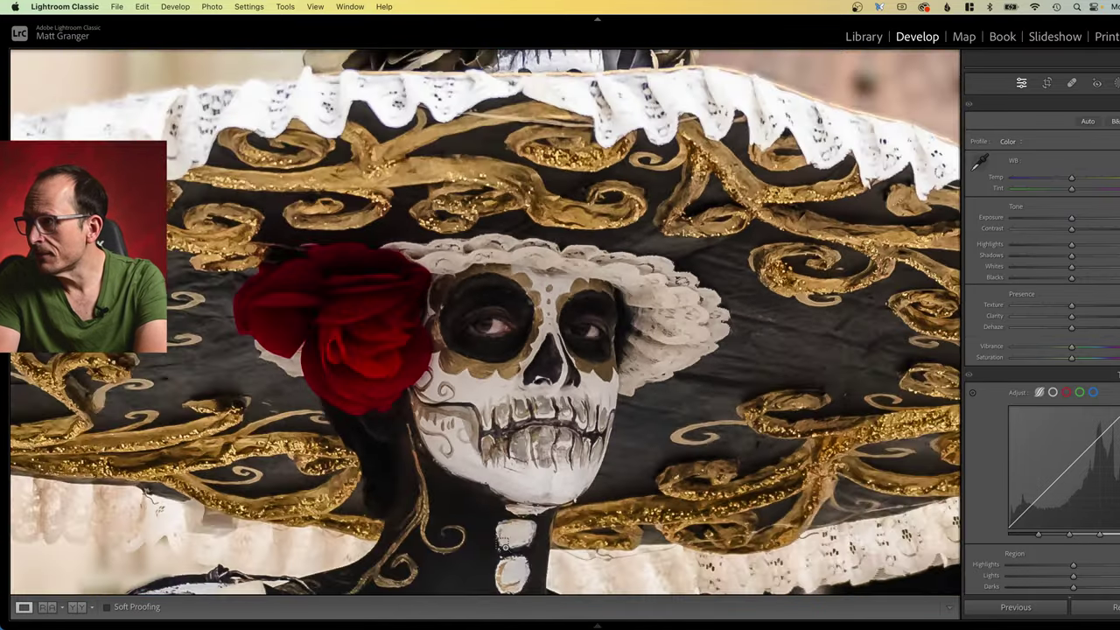
pyautogui.press('super+minus')
pyautogui.press('super+minus')
pyautogui.press('super+minus')
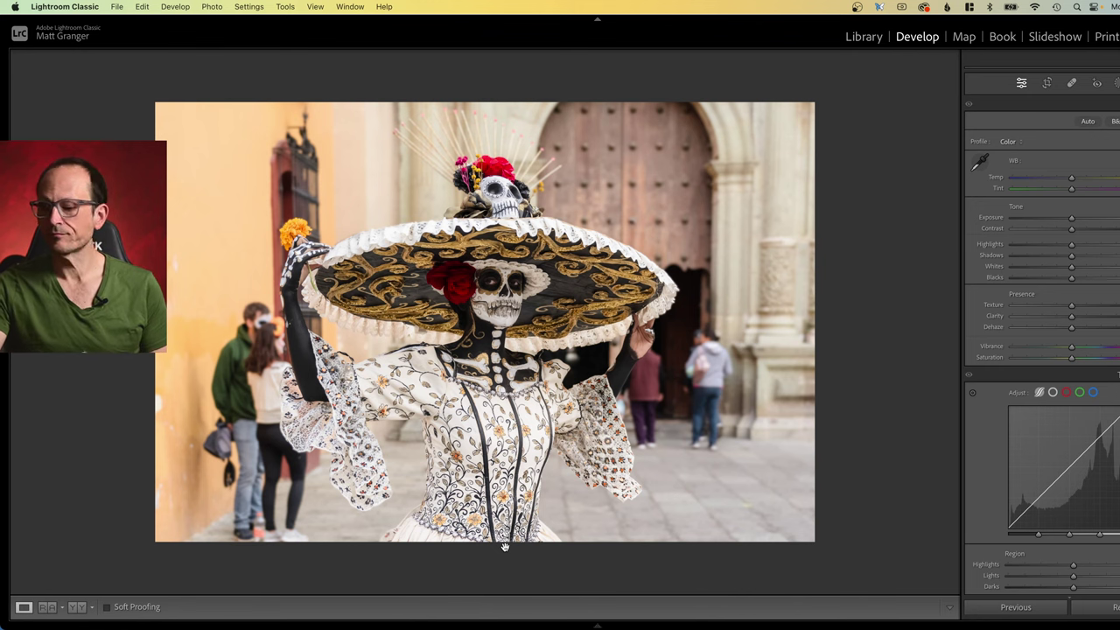
# Step: Go to the desert roadside sign photo and set the view to Fit to show the whole film frame
pyautogui.press('Right')
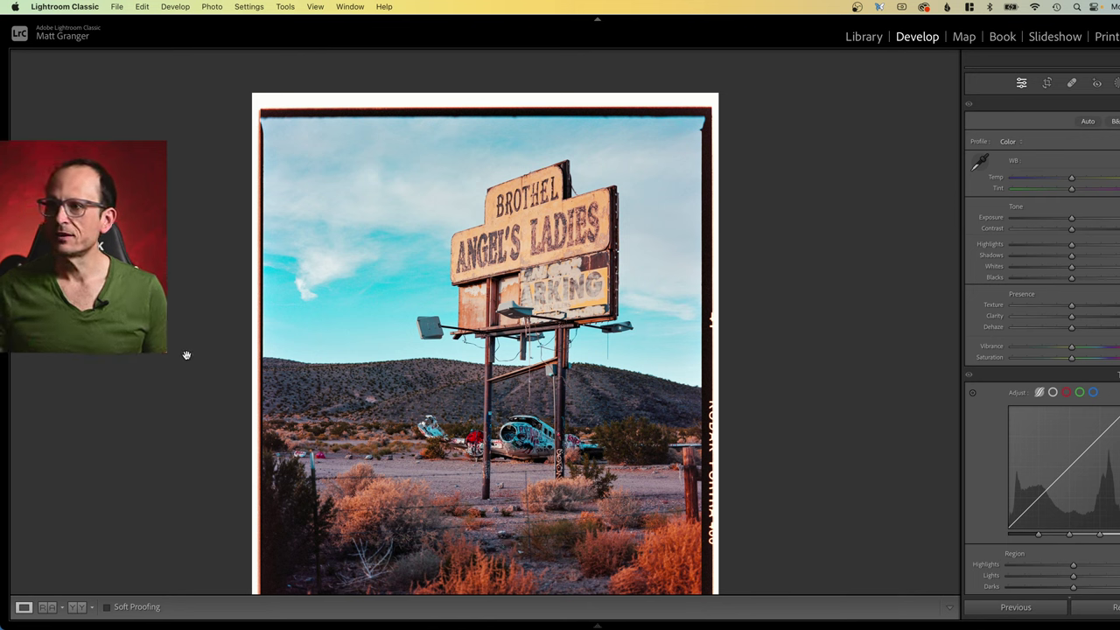
pyautogui.moveTo(3, 315)
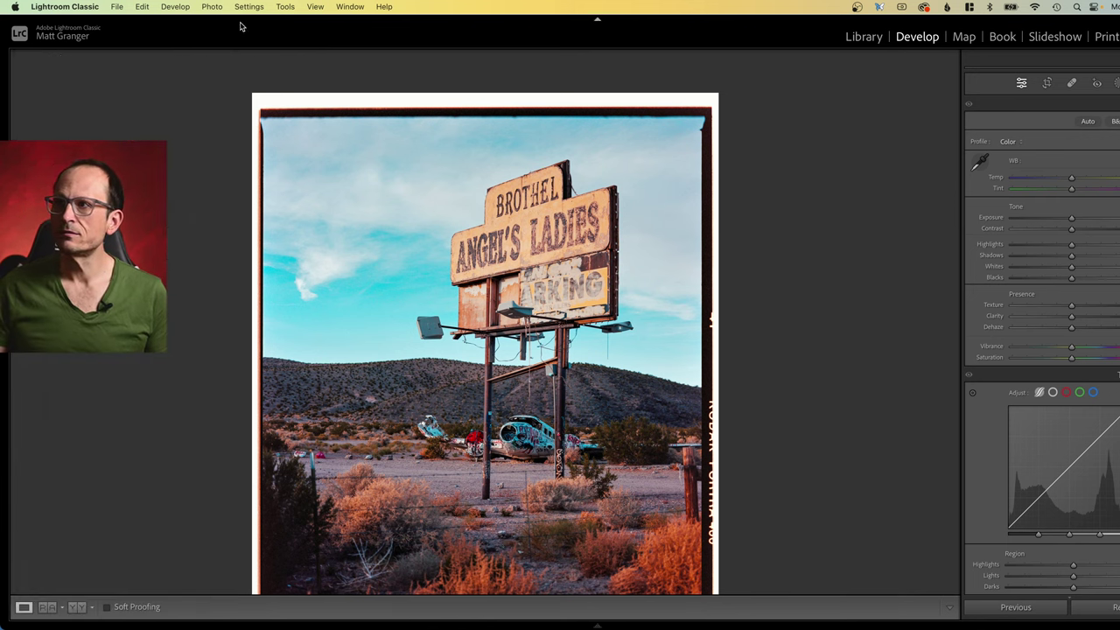
pyautogui.click(4, 98)
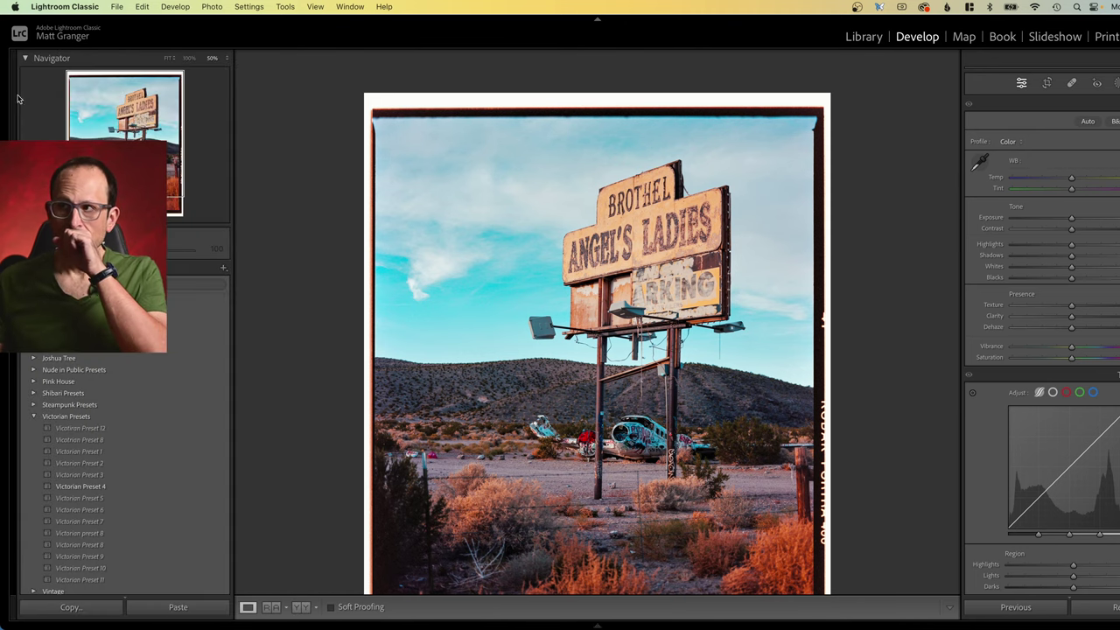
pyautogui.click(168, 58)
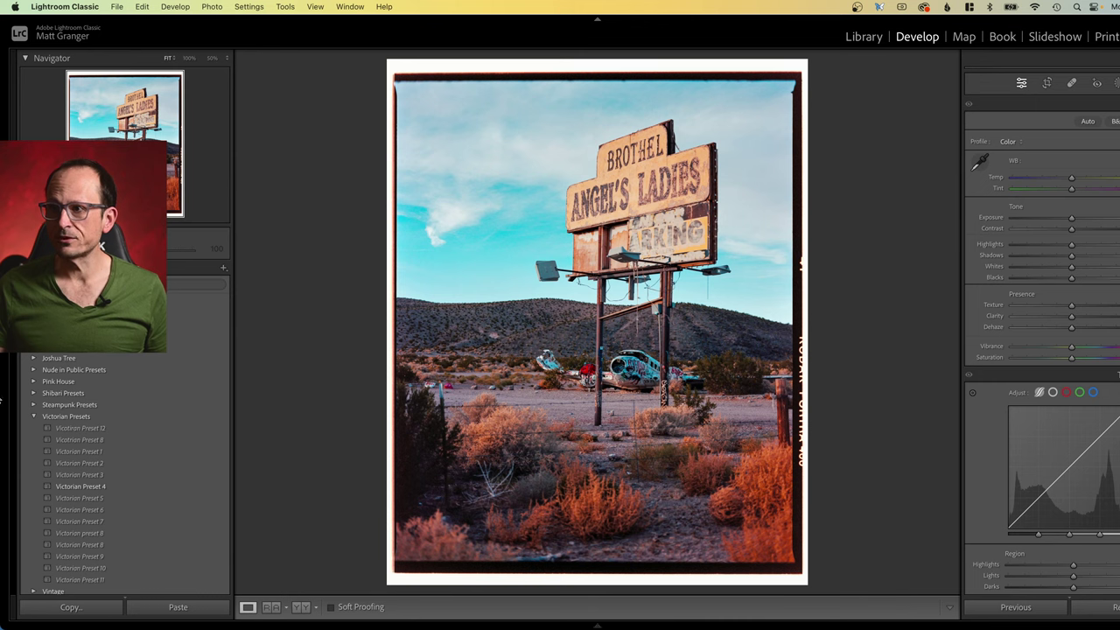
pyautogui.click(4, 332)
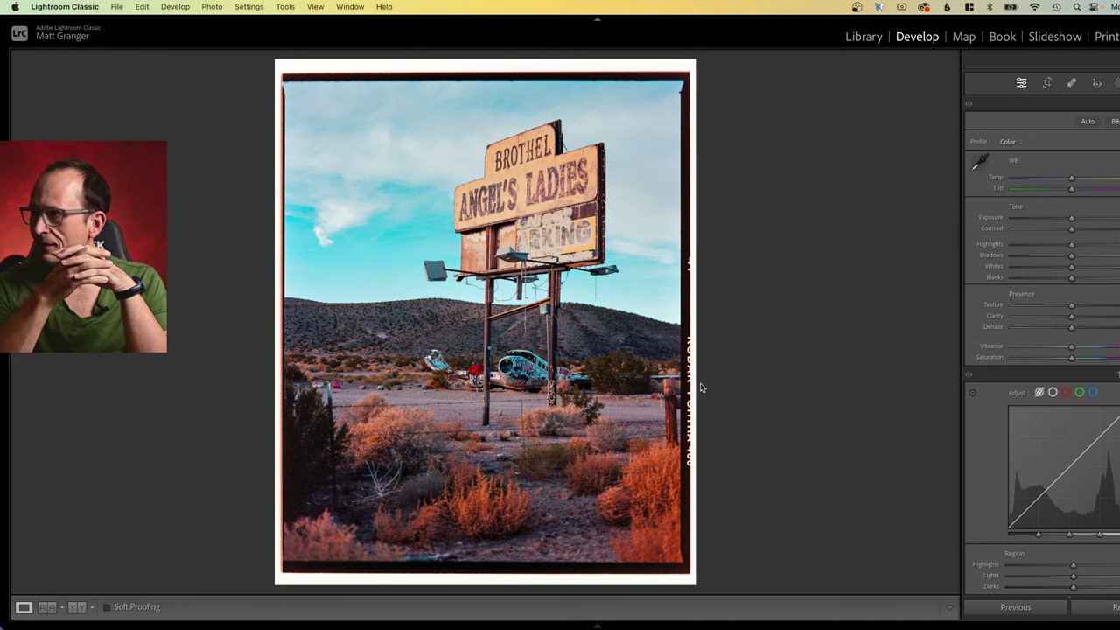
# Step: Examine the desert roadside sign photo up close, comparing the sign, the wrecked plane and the foreground shrubs with the full frame
pyautogui.click(482, 260)
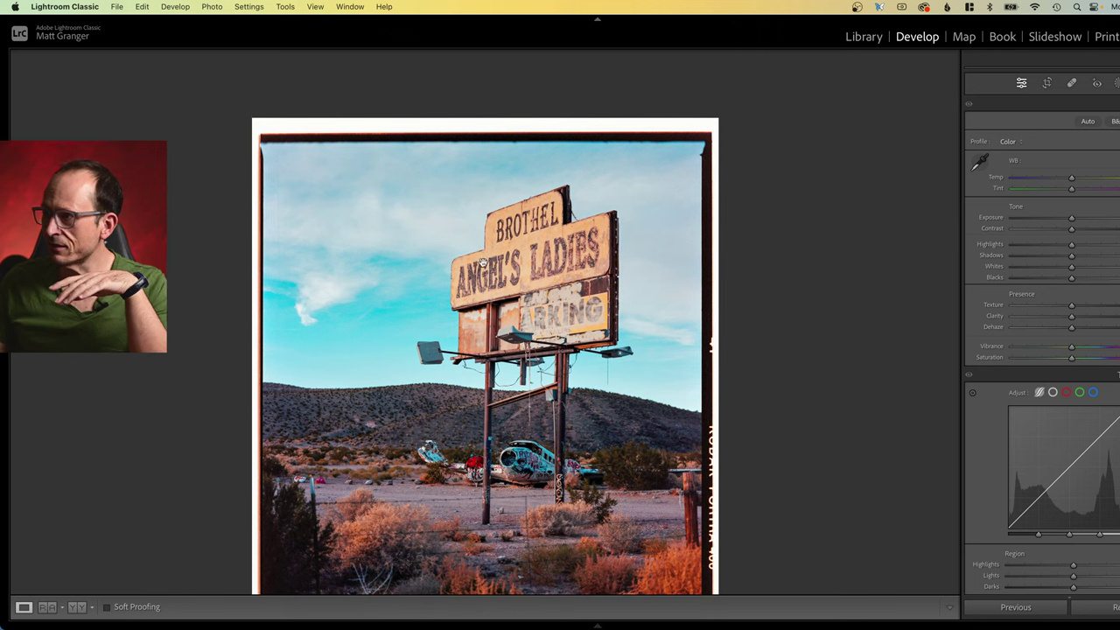
pyautogui.click(485, 498)
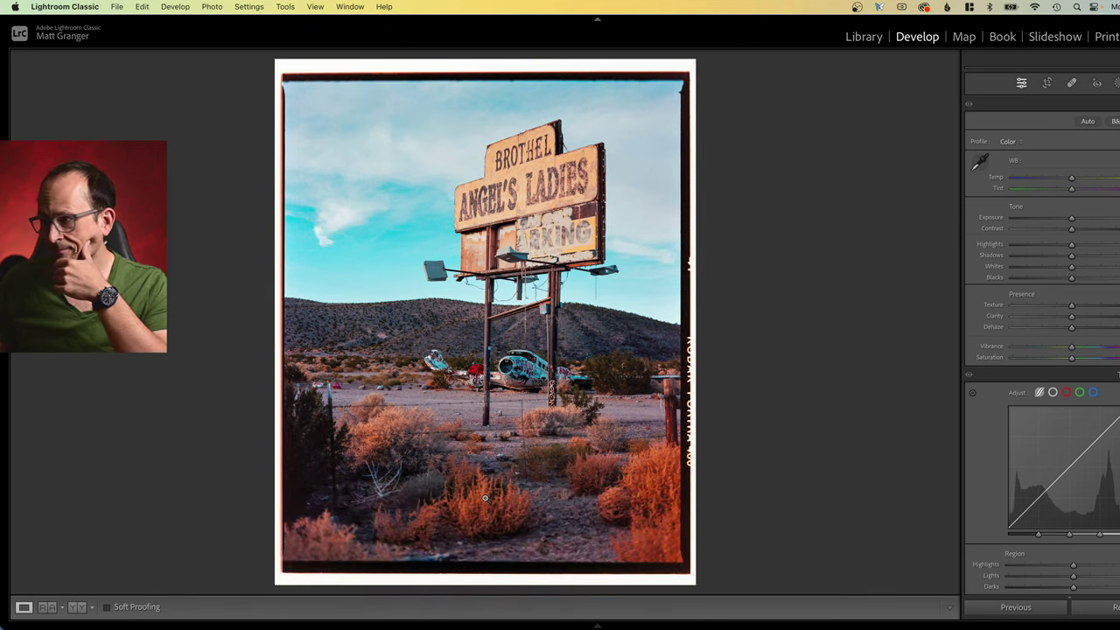
pyautogui.click(544, 365)
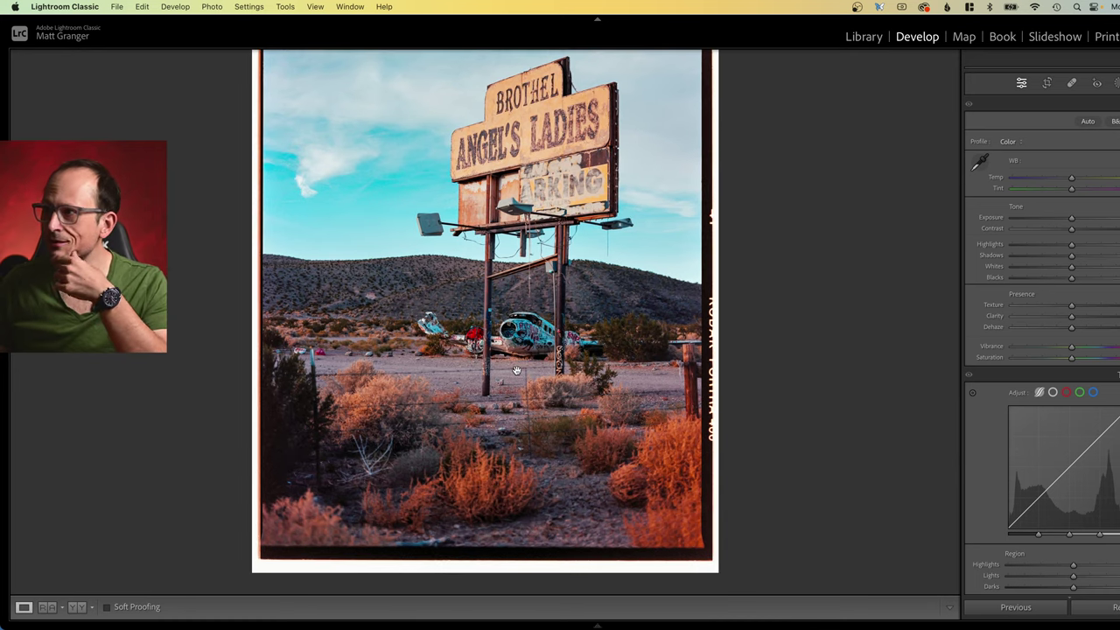
pyautogui.click(516, 372)
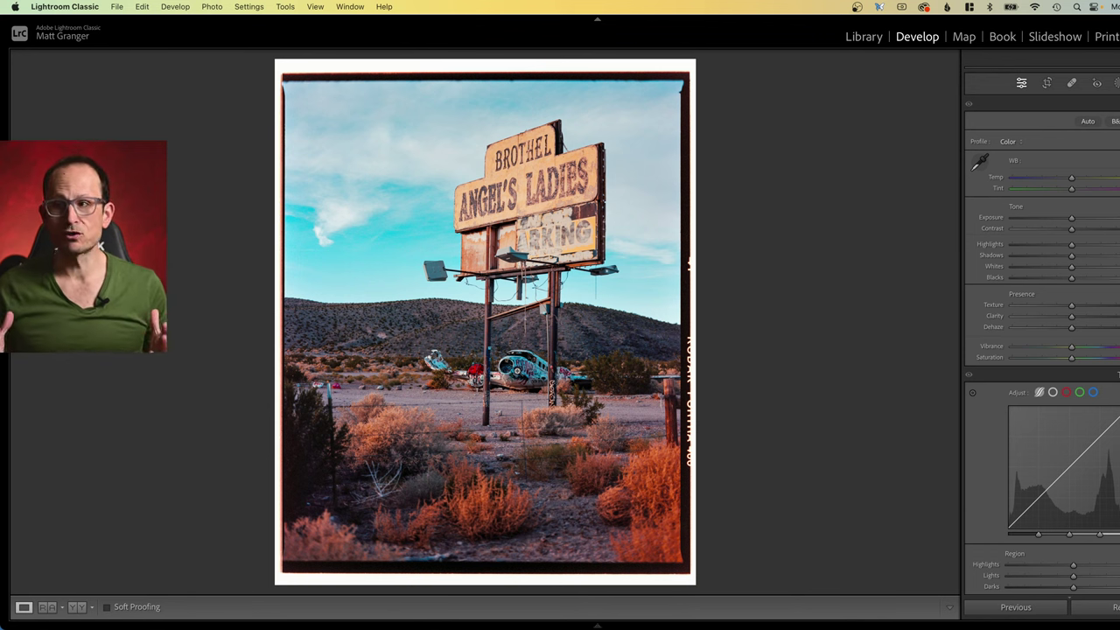
pyautogui.click(502, 368)
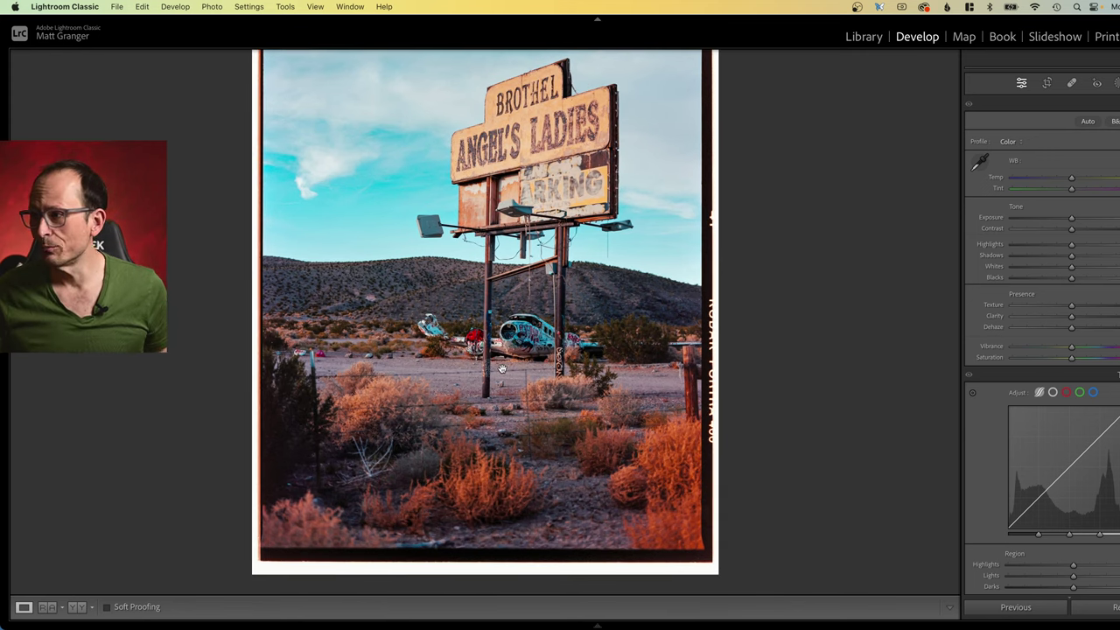
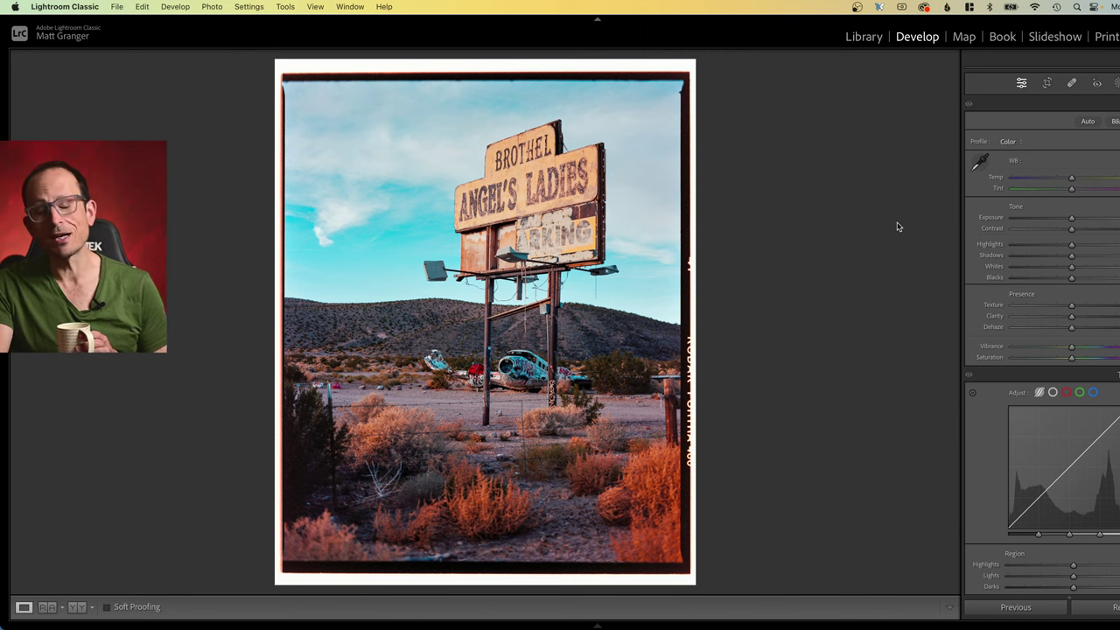
# Step: Go past the black-and-white motorbikes photo to the pin-up parasol photo, show the Navigator and set the view to 100%
pyautogui.press('Right')
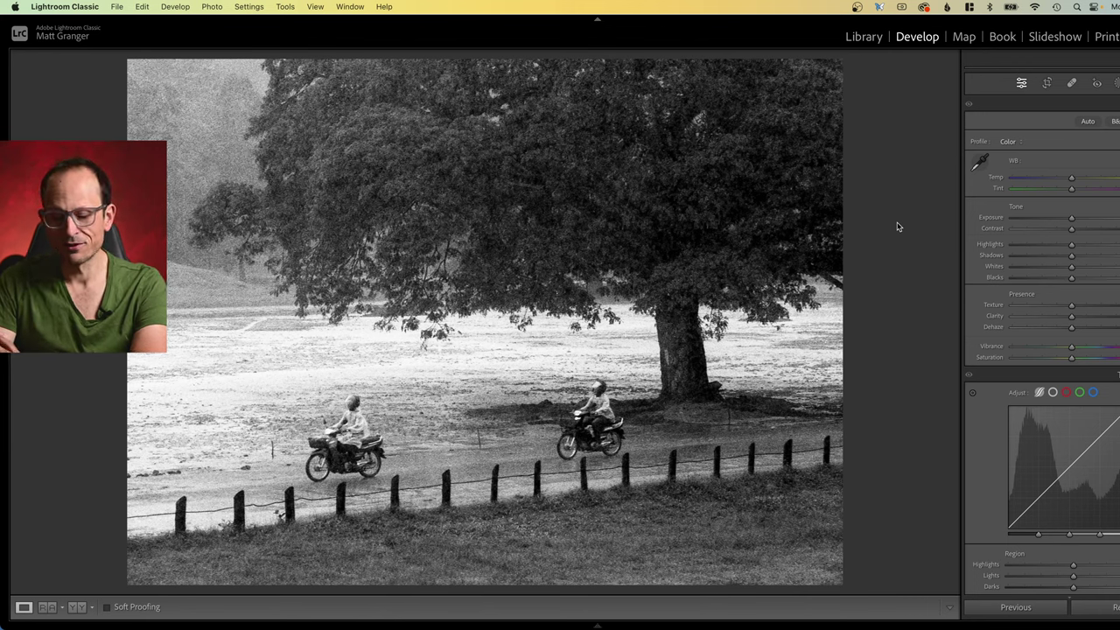
pyautogui.press('Right')
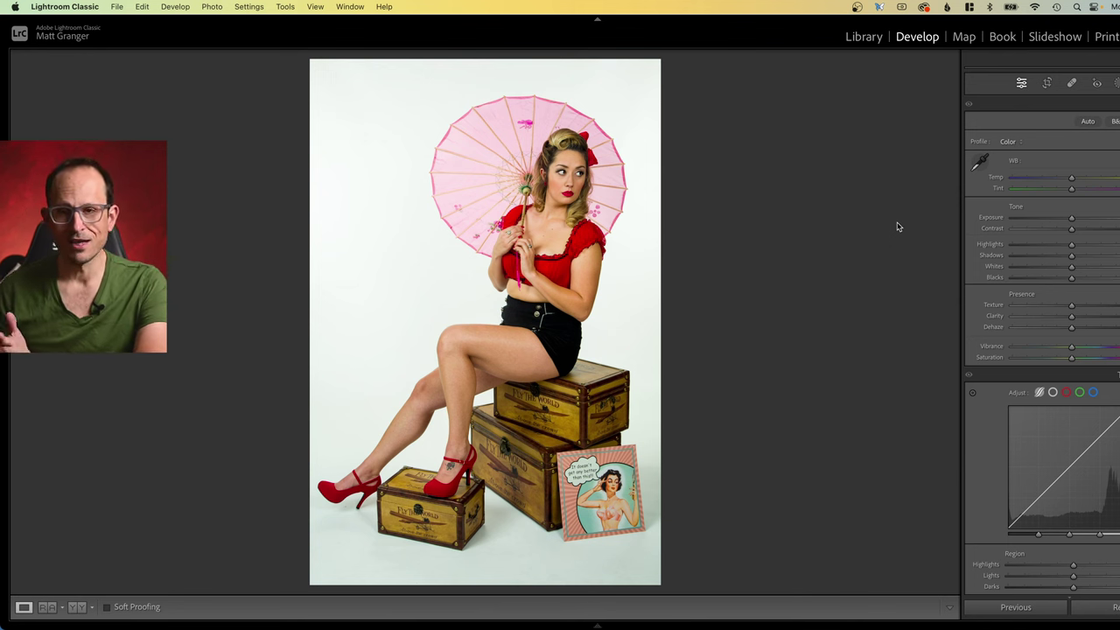
pyautogui.click(567, 137)
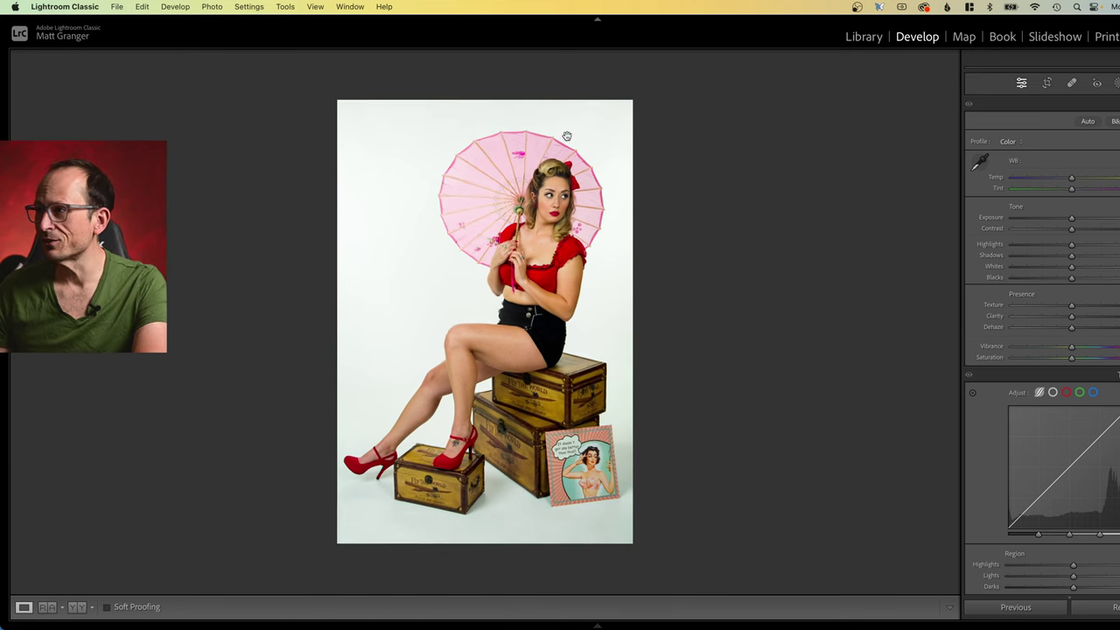
pyautogui.press('F7')
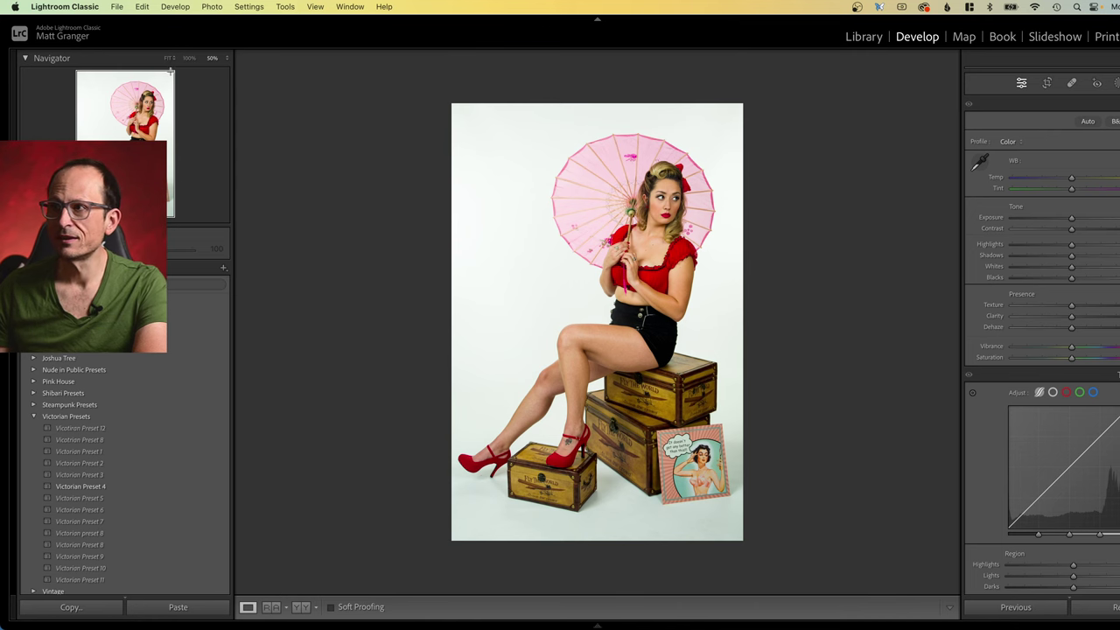
pyautogui.click(168, 58)
pyautogui.click(189, 59)
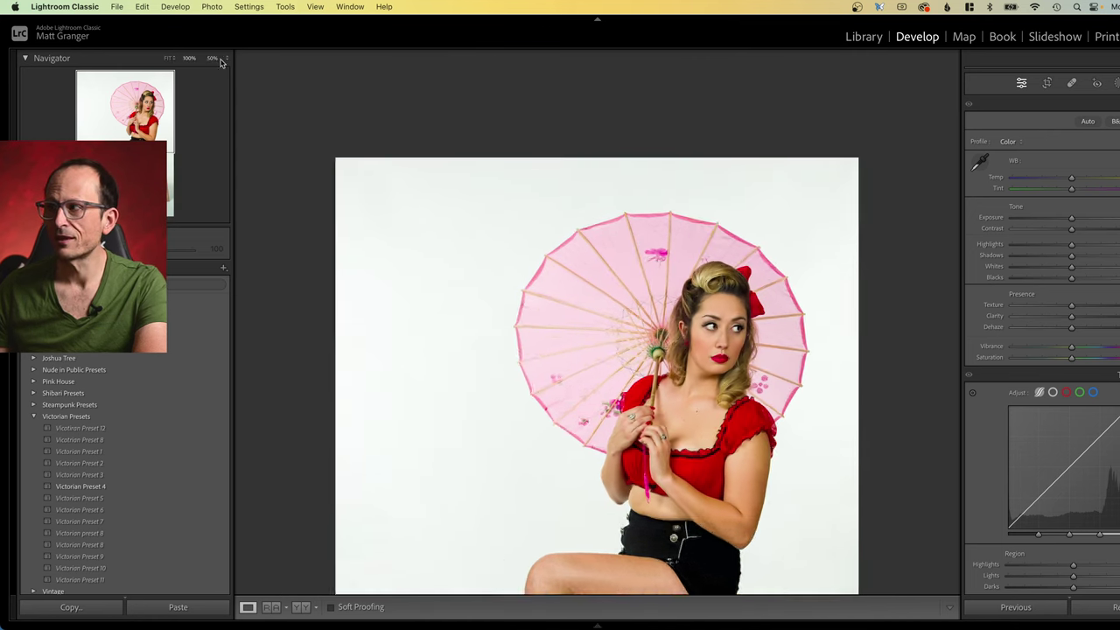
# Step: Inspect the pin-up photo at 100% from the parasol down to the red shoes and trunks, and return to the full frame
pyautogui.moveTo(543, 405); pyautogui.dragTo(519, 225)
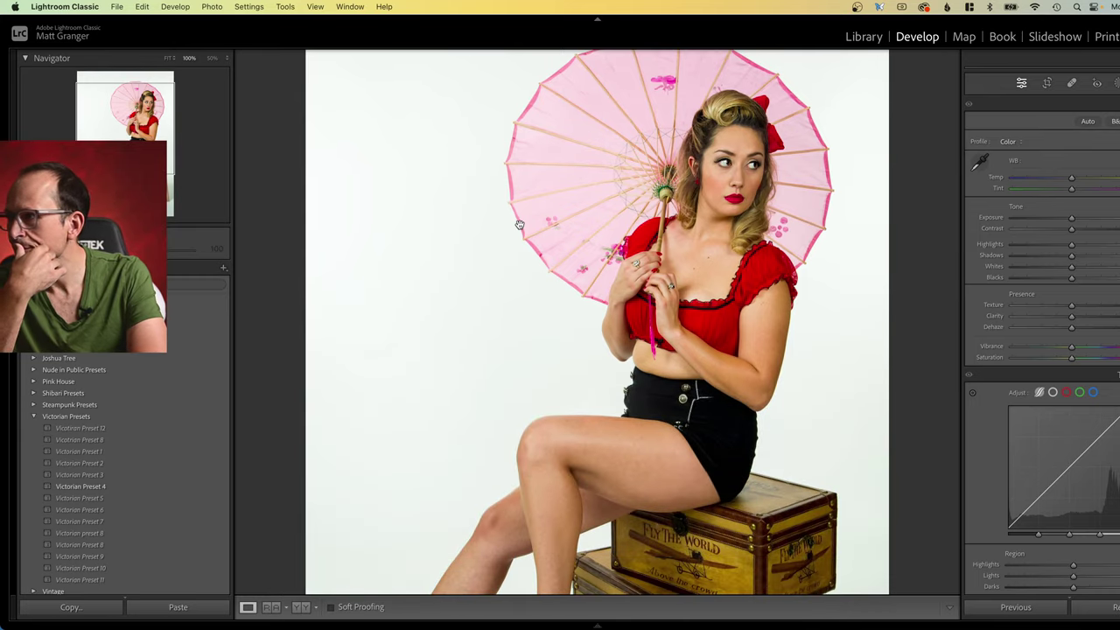
pyautogui.moveTo(519, 225); pyautogui.dragTo(527, 69)
pyautogui.moveTo(524, 283); pyautogui.dragTo(528, 3)
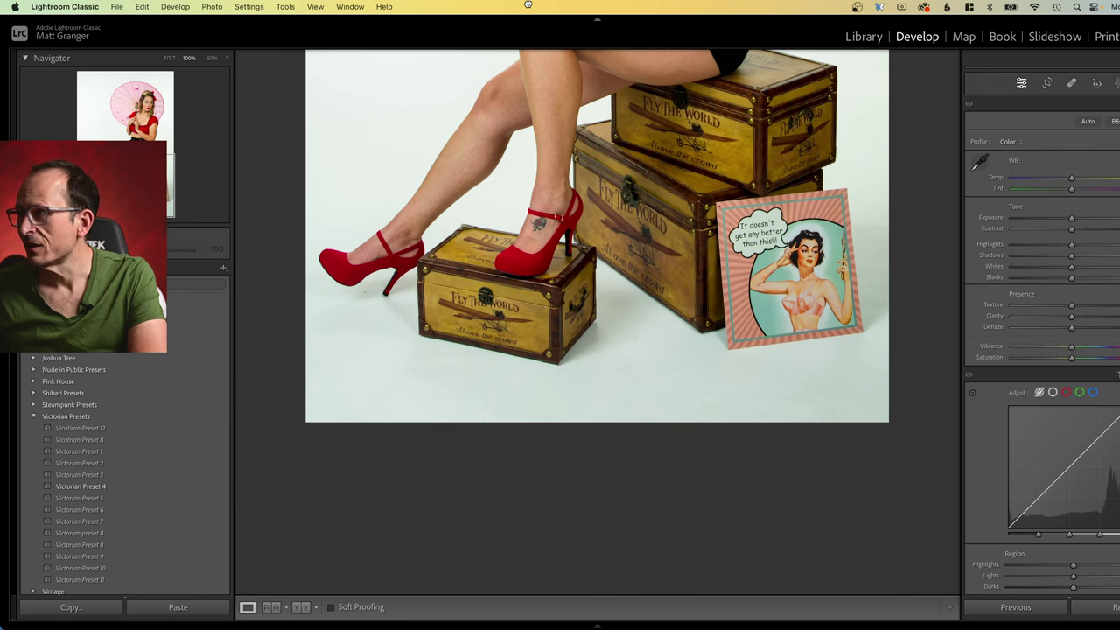
pyautogui.moveTo(528, 5); pyautogui.dragTo(528, 133)
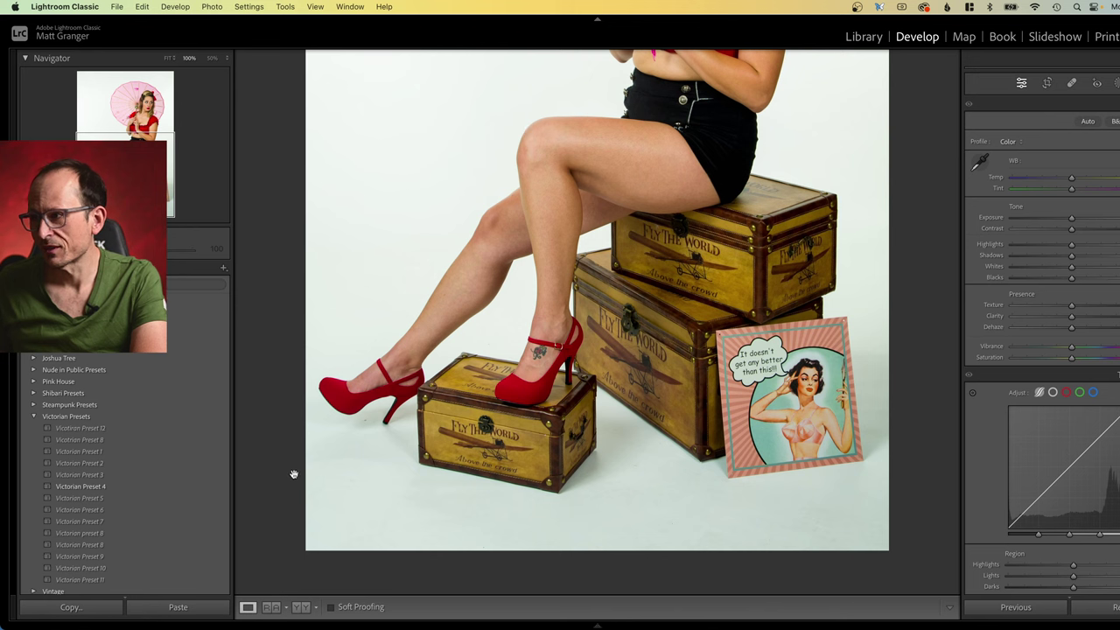
pyautogui.click(734, 308)
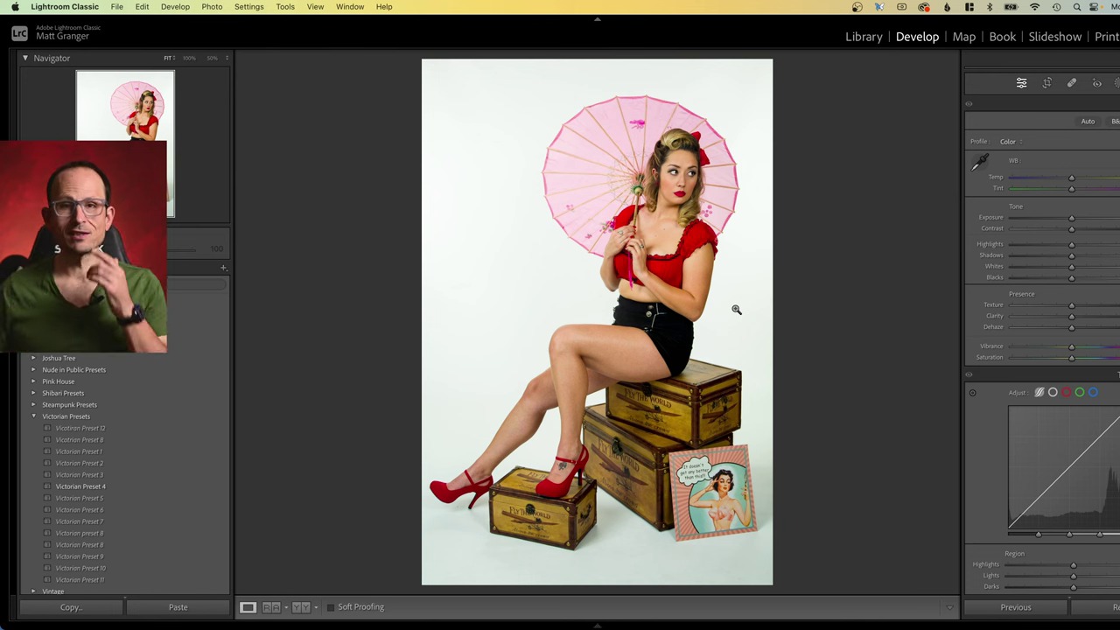
# Step: Examine the poster beside the trunks and the model's face and parasol at 100%, finishing on the full frame
pyautogui.click(707, 464)
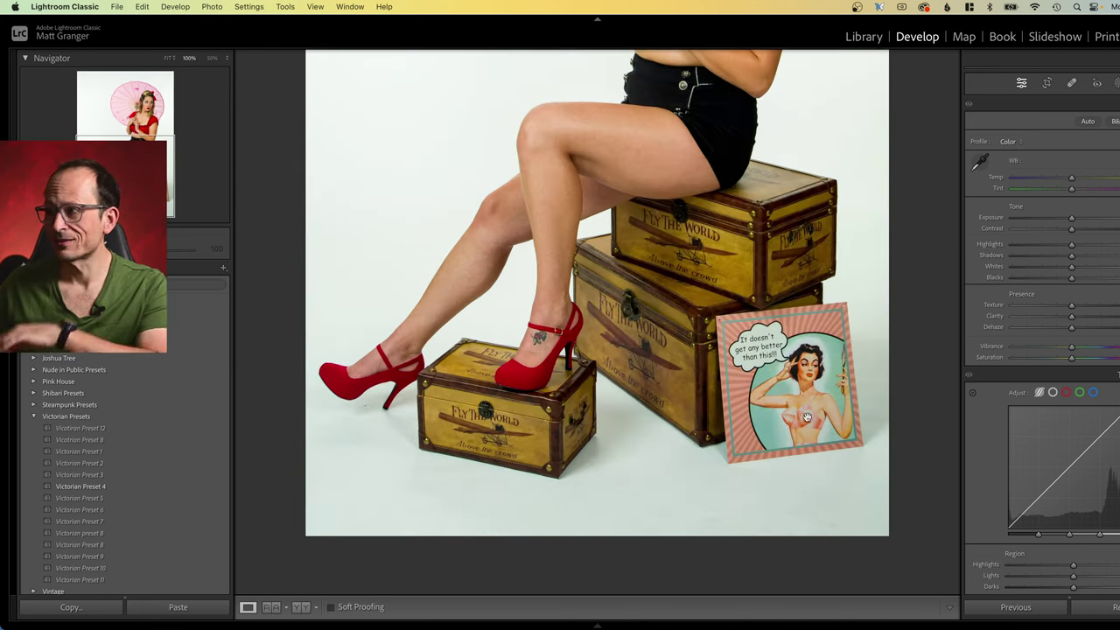
pyautogui.click(660, 452)
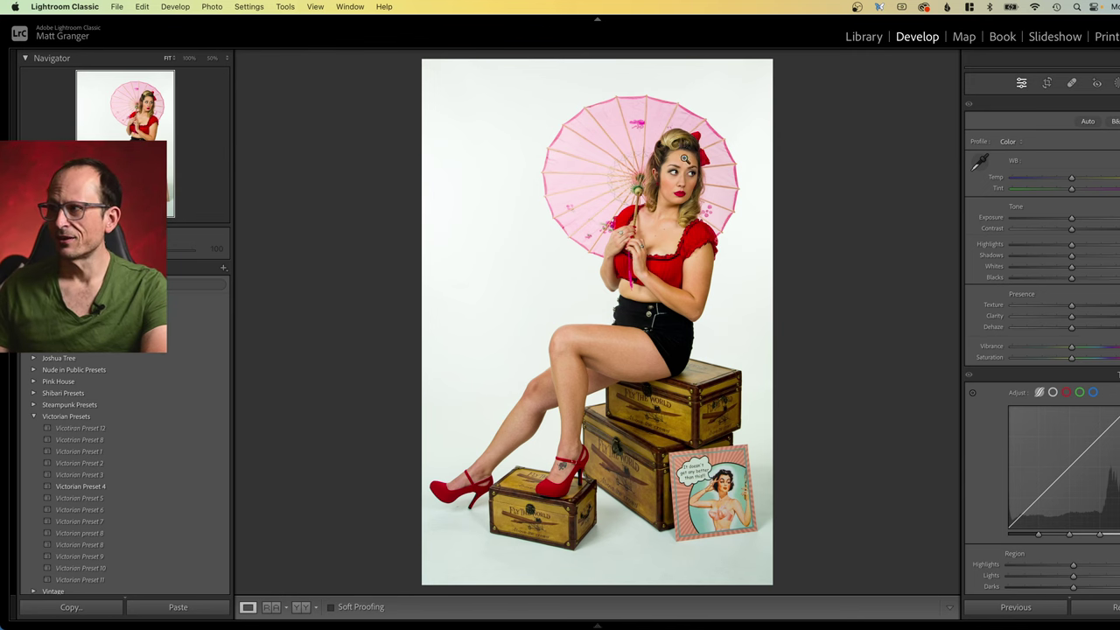
pyautogui.click(685, 165)
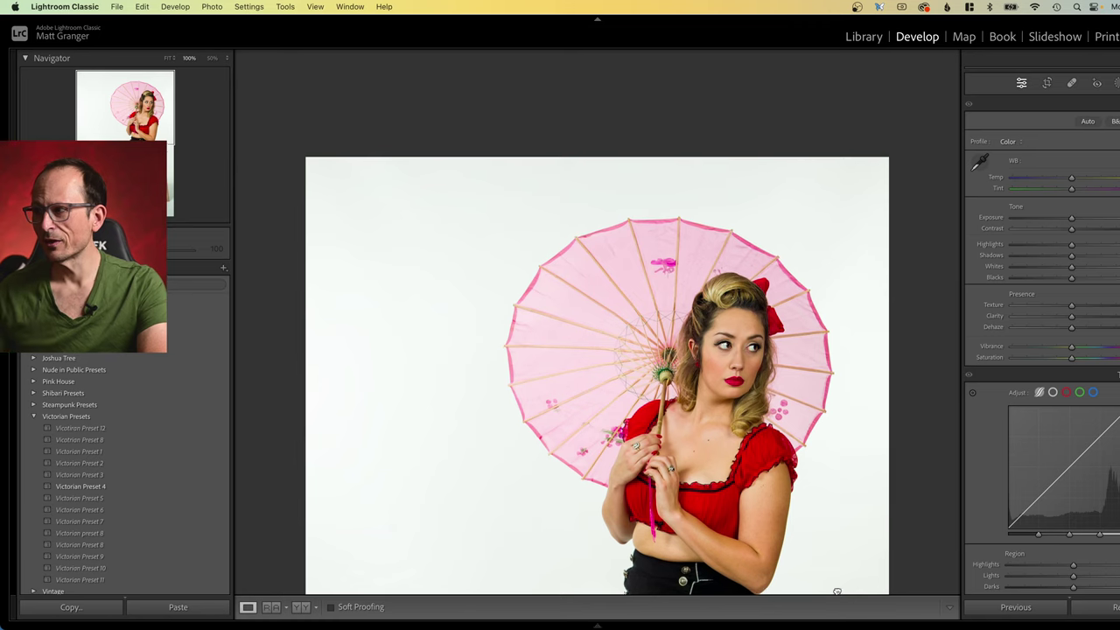
pyautogui.moveTo(836, 591); pyautogui.dragTo(813, 539)
pyautogui.click(812, 540)
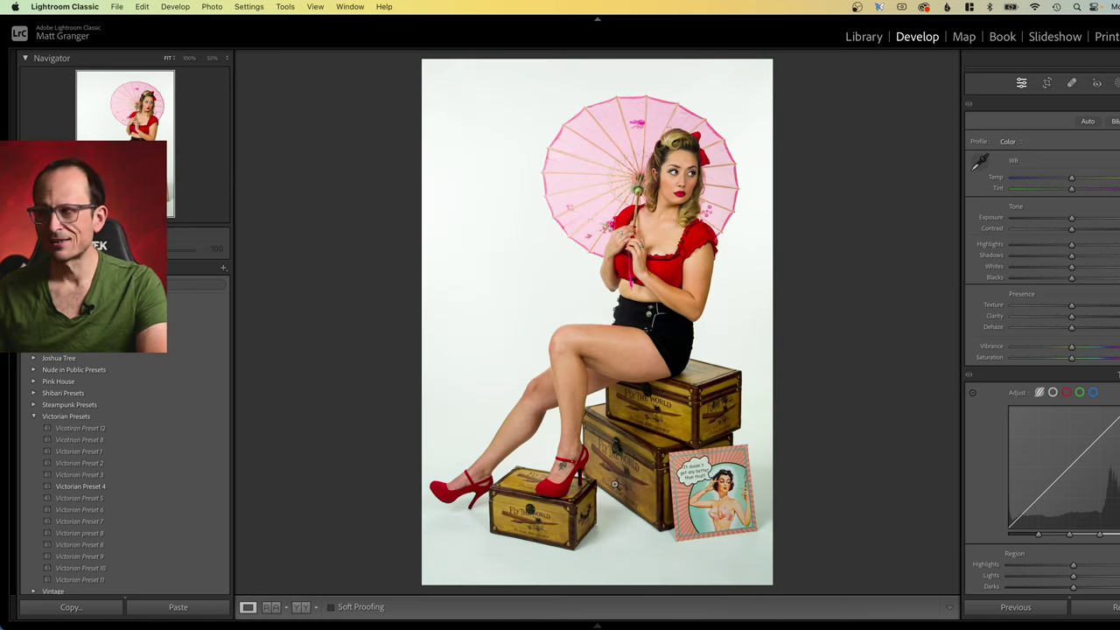
# Step: Take two more close looks at the poster and trunks in the pin-up photo, ending on the whole photo
pyautogui.click(707, 493)
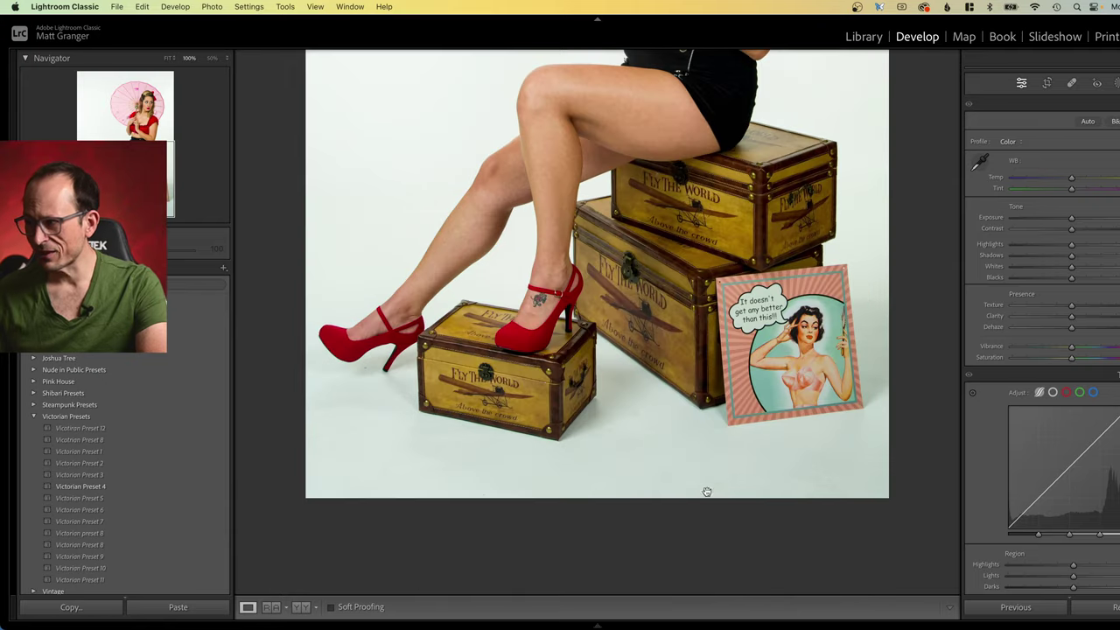
pyautogui.click(762, 413)
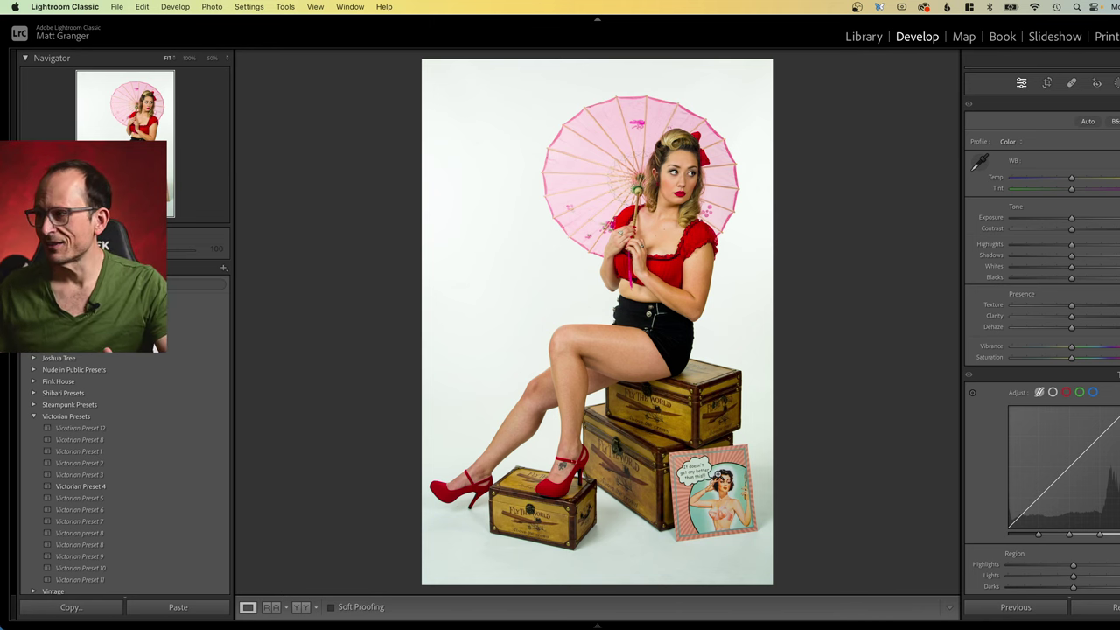
pyautogui.click(716, 472)
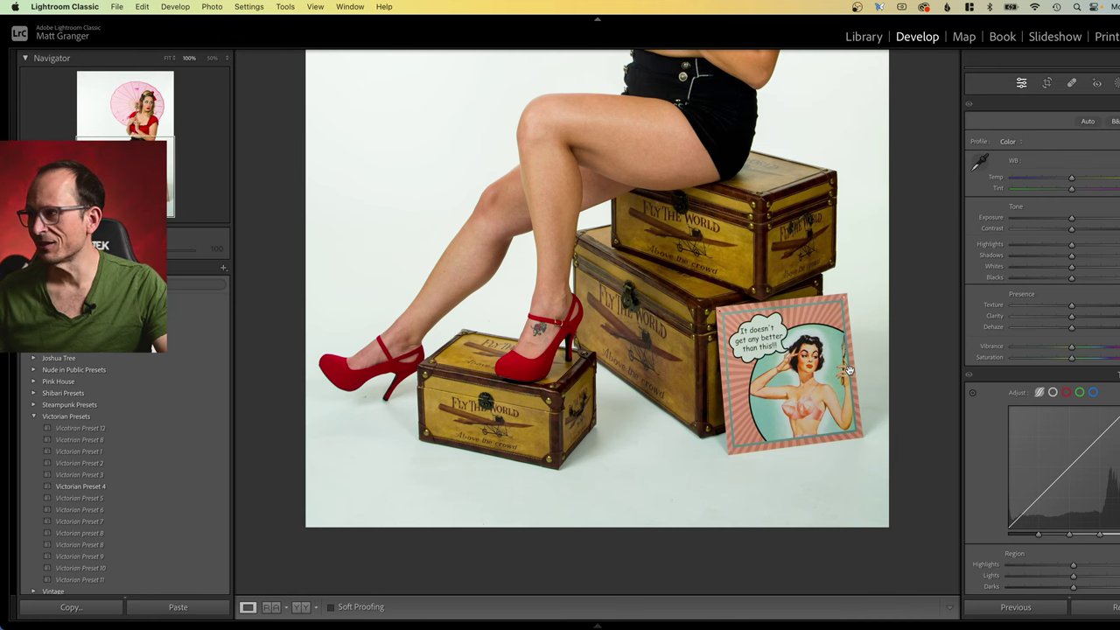
pyautogui.click(793, 180)
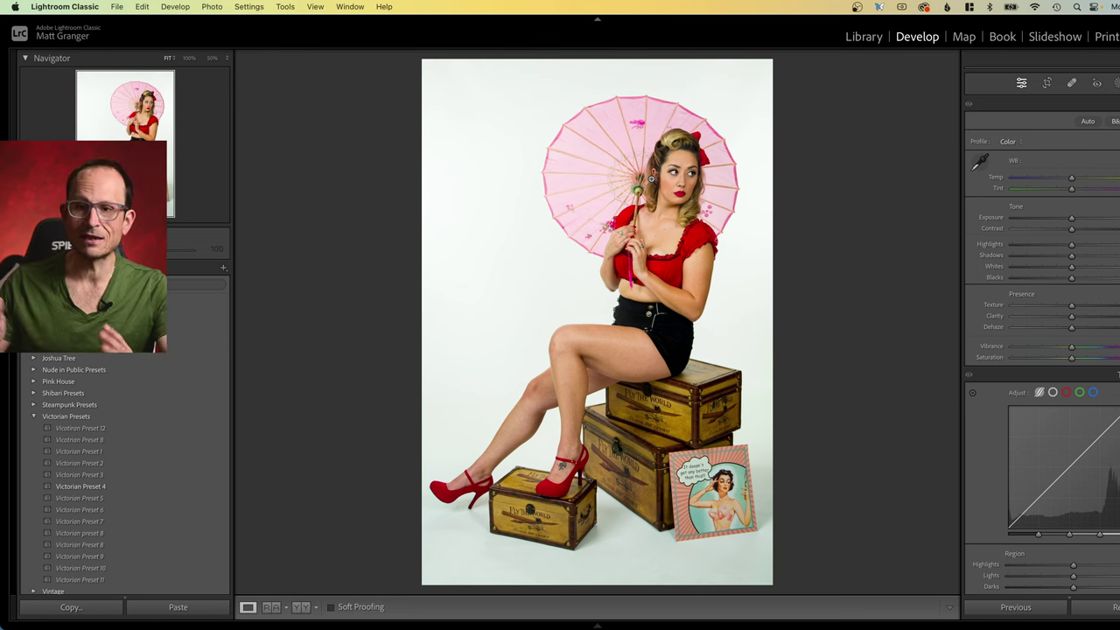
# Step: Go to the red train station photo, examine the woman on the platform at 100%, and check the composition against the Crop tool's thirds grid
pyautogui.press('Right')
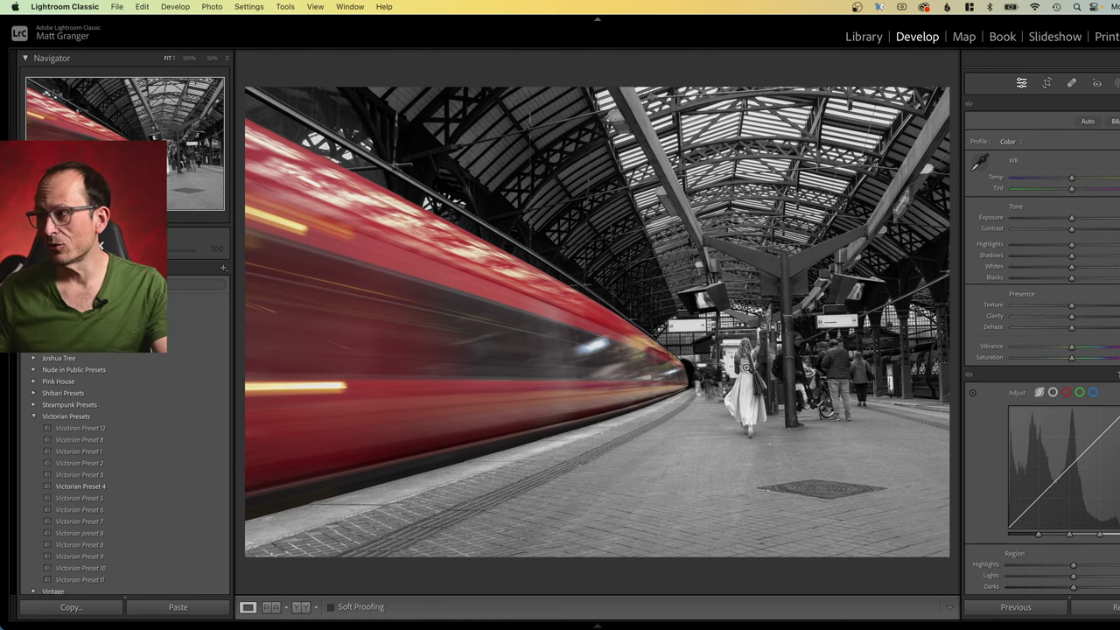
pyautogui.click(745, 367)
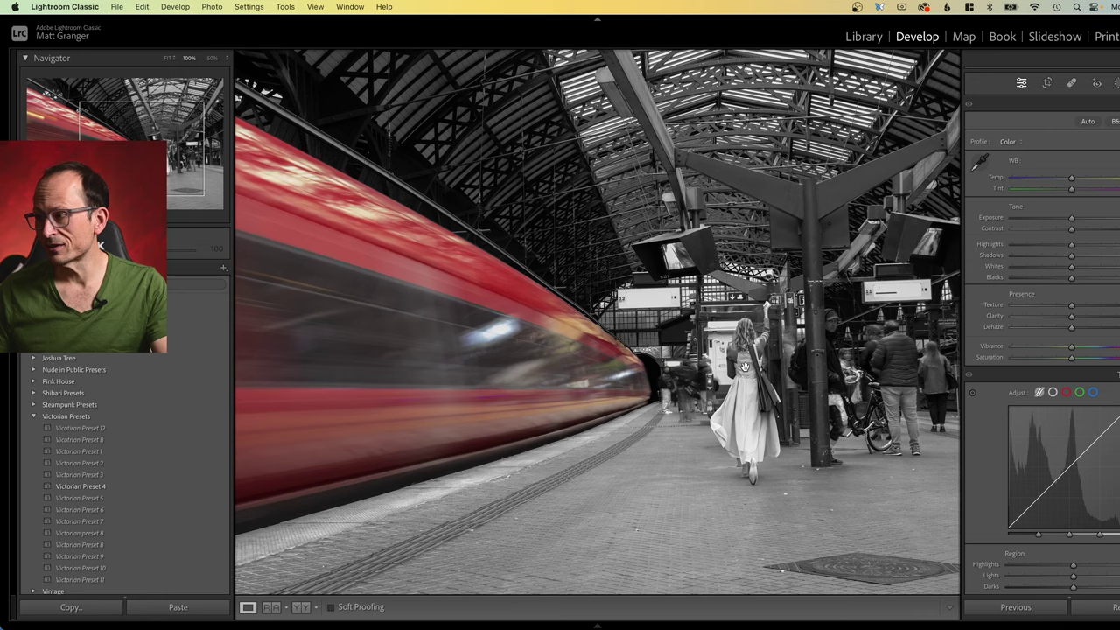
pyautogui.click(736, 447)
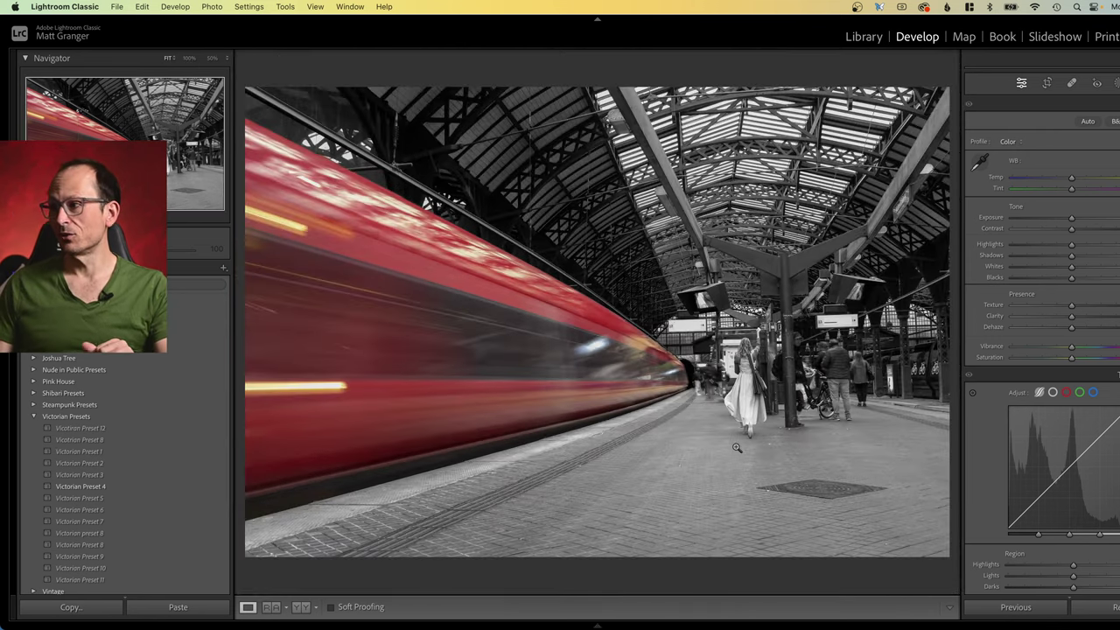
pyautogui.click(1047, 84)
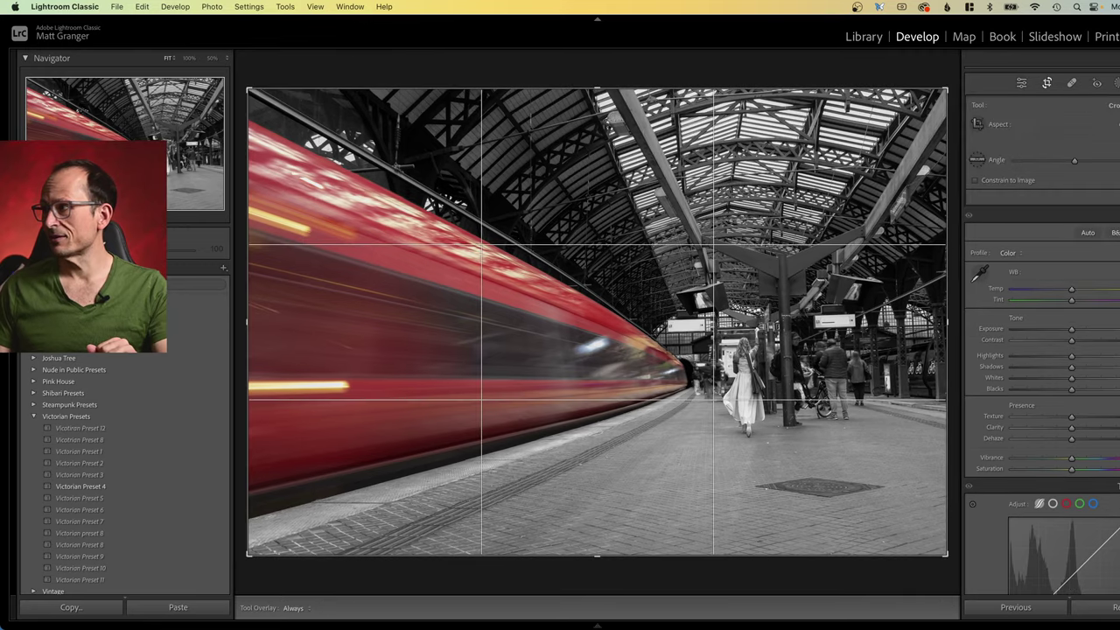
pyautogui.click(1046, 82)
# Step: Try the train photo in black and white with a tighter, slightly rotated crop ending just past the woman in the white dress
pyautogui.click(1113, 121)
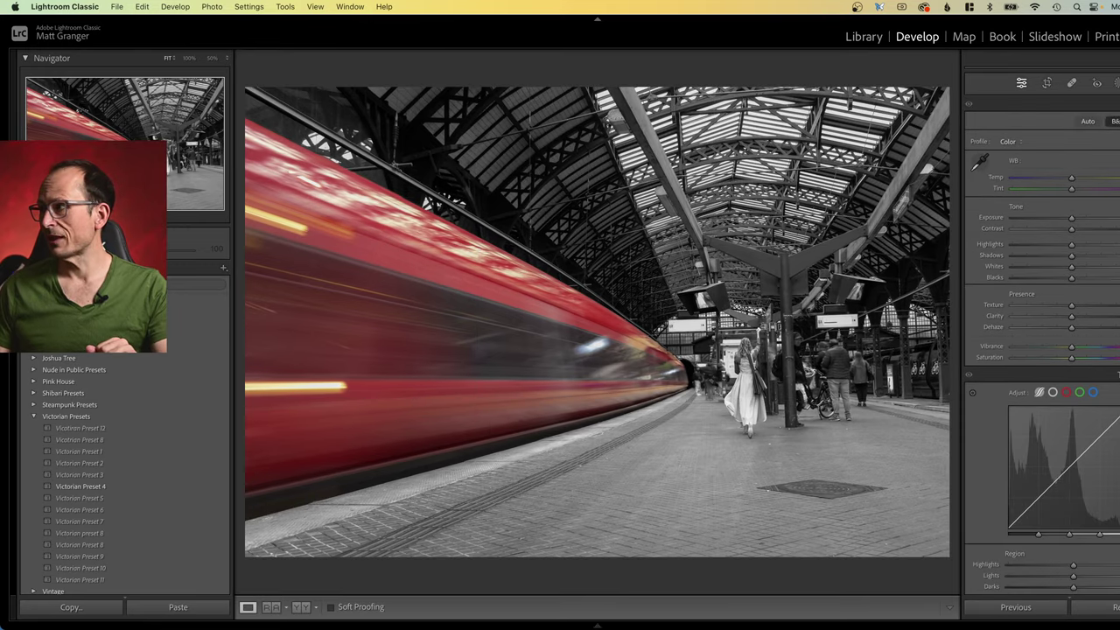
pyautogui.click(1049, 83)
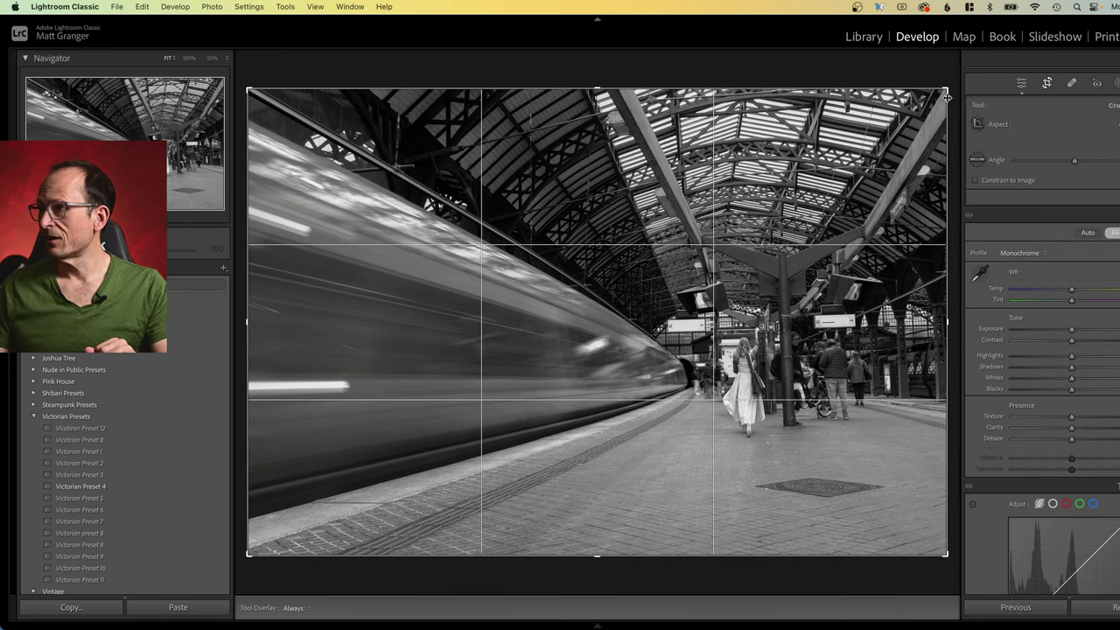
pyautogui.moveTo(953, 106); pyautogui.dragTo(859, 120)
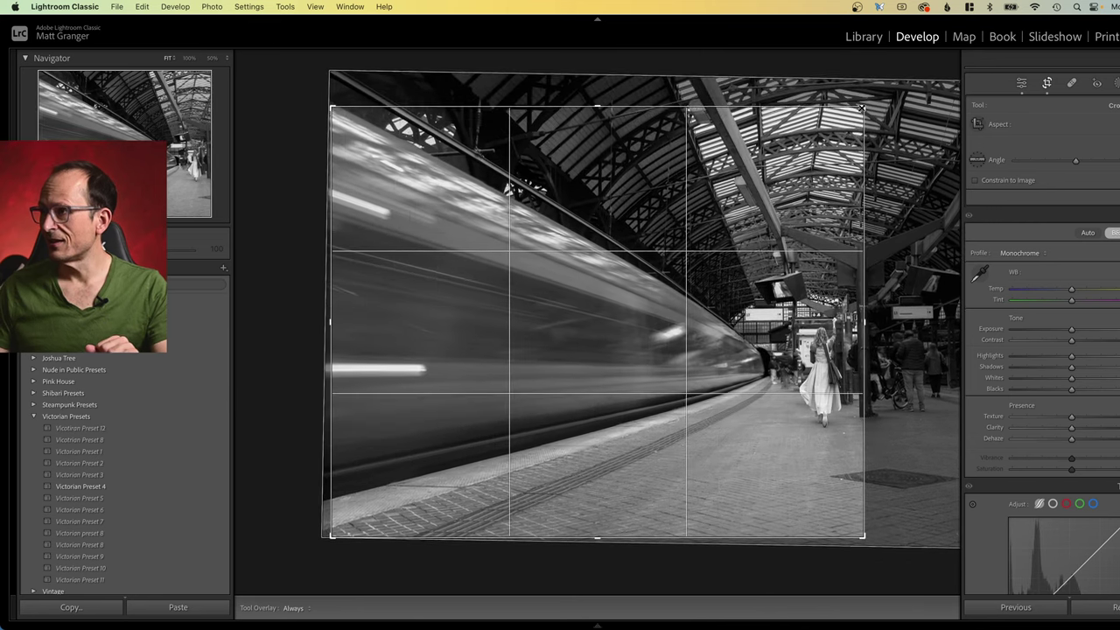
pyautogui.moveTo(858, 534)
pyautogui.mouseDown()
pyautogui.moveTo(858, 516)
pyautogui.moveTo(874, 532)
pyautogui.mouseUp()
pyautogui.press('Return')
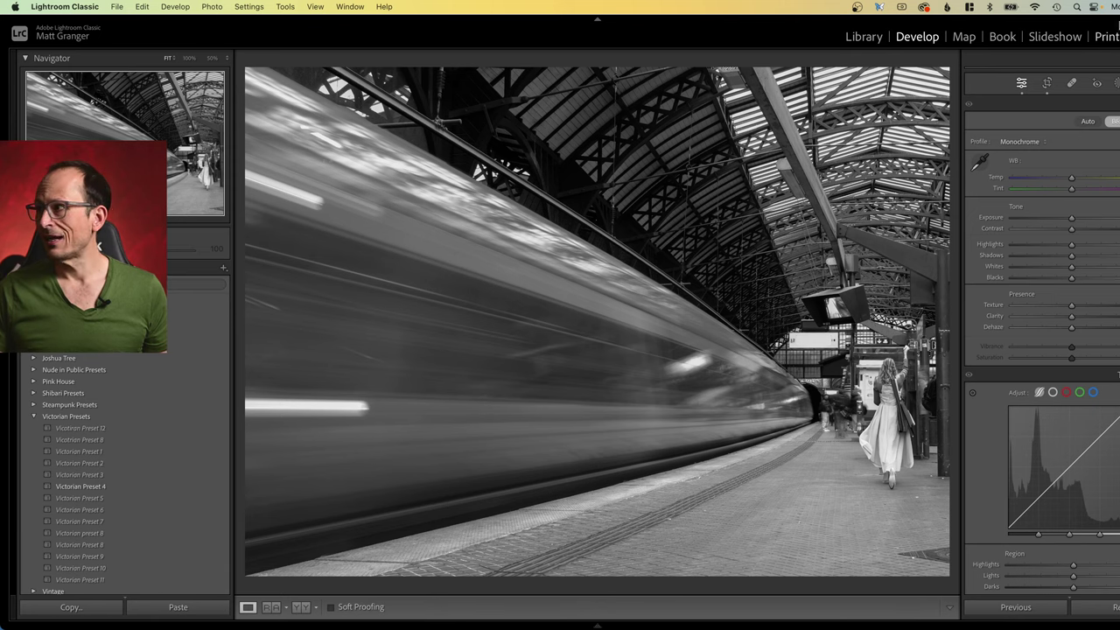
# Step: Restore the train photo's colour and return its crop to the Original aspect ratio, straightened and widened to nearly the full frame
pyautogui.click(1112, 121)
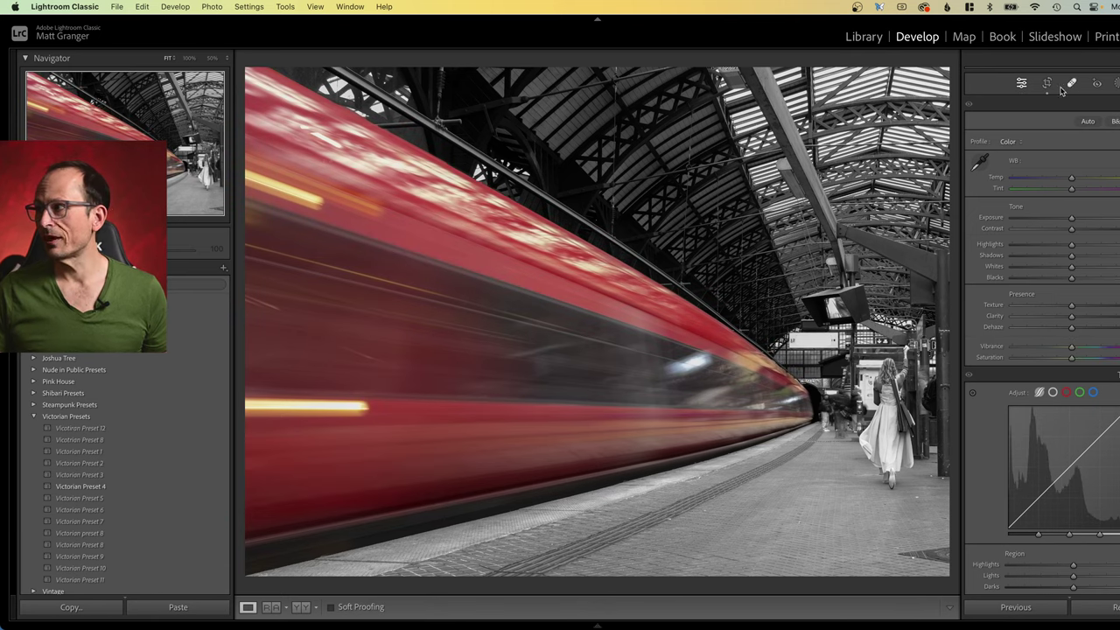
pyautogui.click(1048, 83)
pyautogui.click(1107, 124)
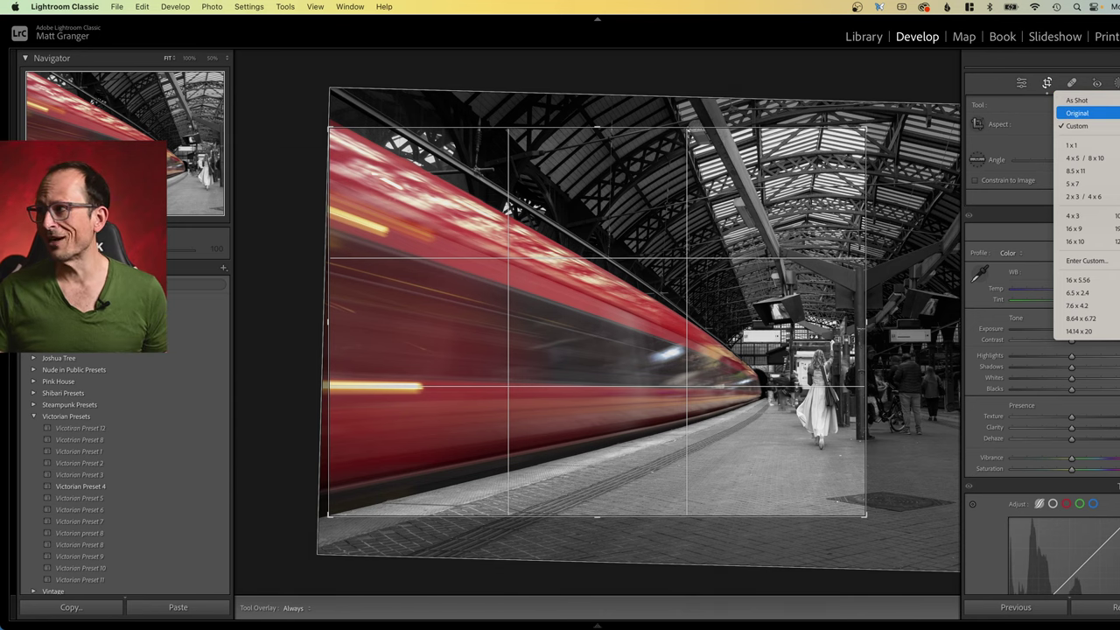
pyautogui.click(1077, 113)
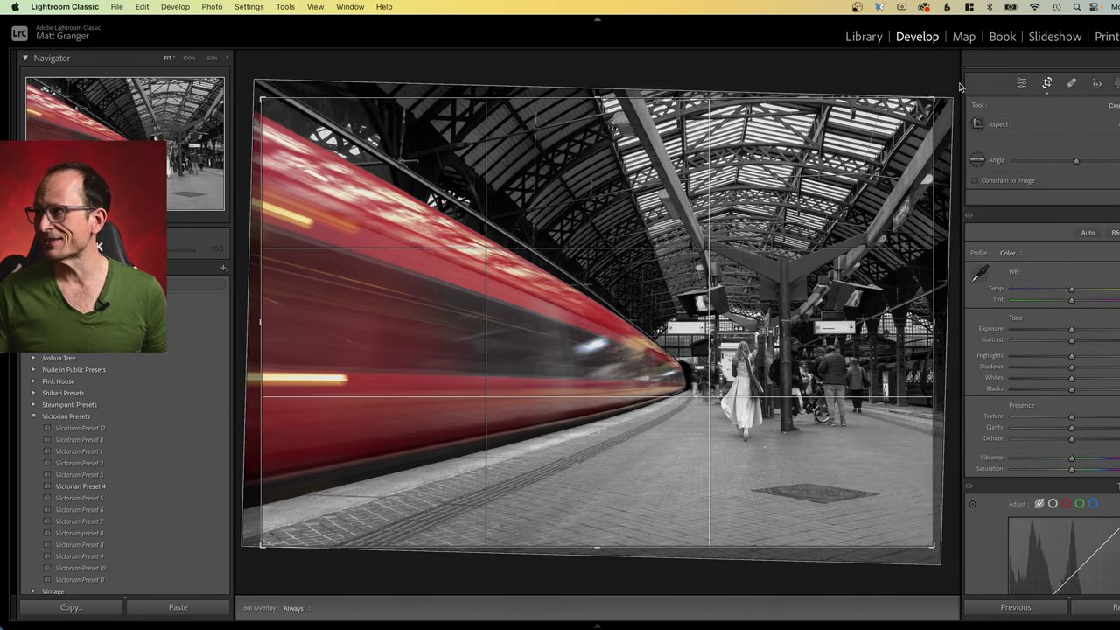
pyautogui.moveTo(948, 83); pyautogui.dragTo(943, 88)
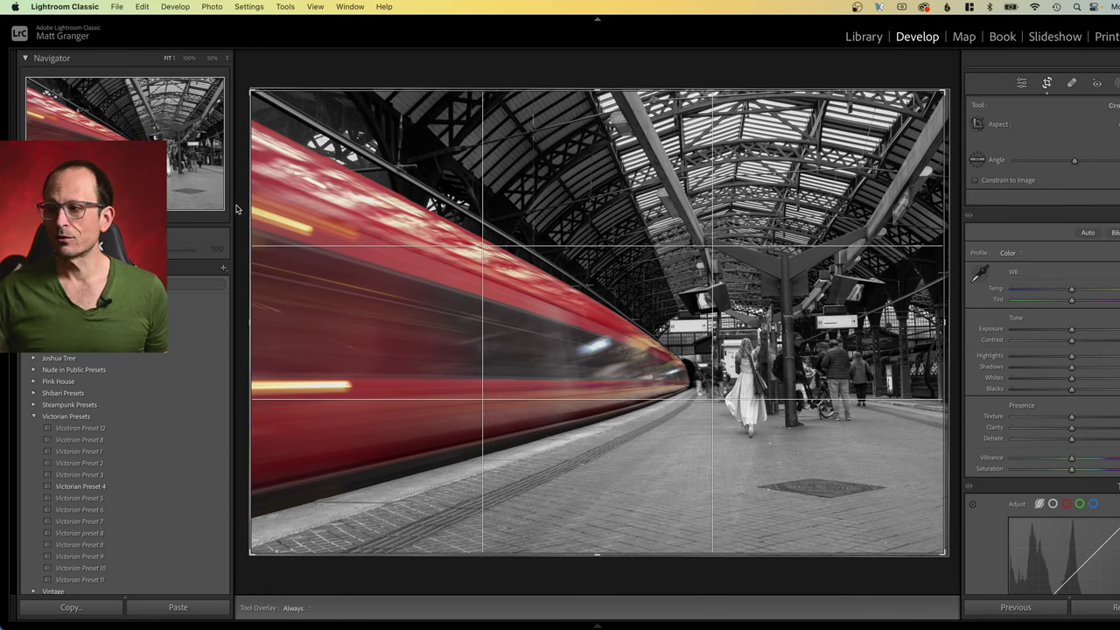
# Step: Apply the train photo's crop and return to the Library grid of all submitted photos
pyautogui.press('Return')
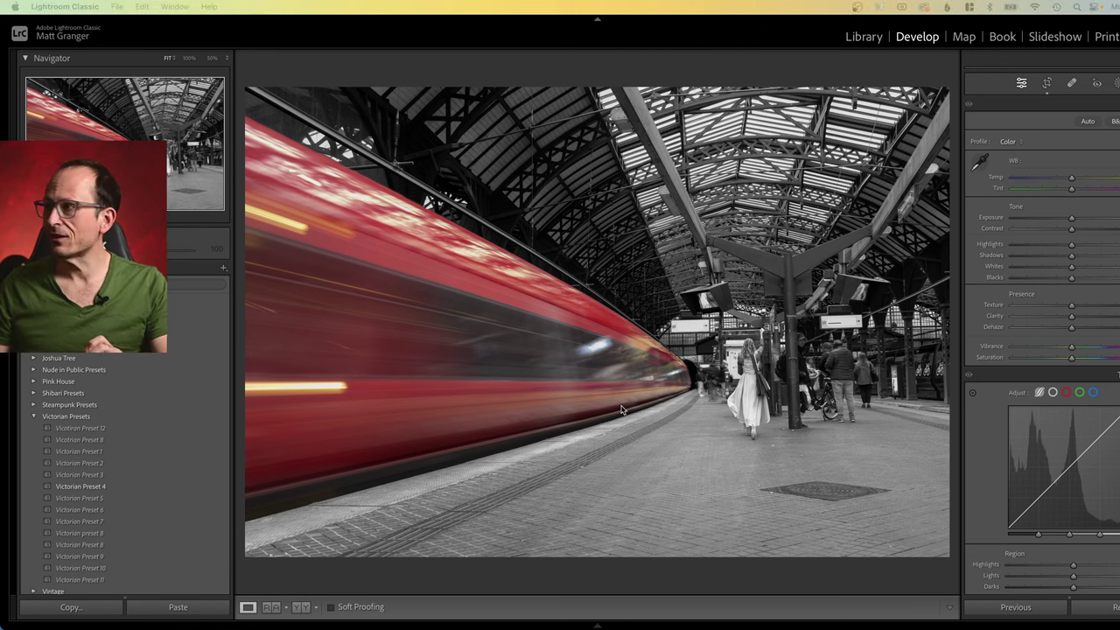
pyautogui.click(863, 36)
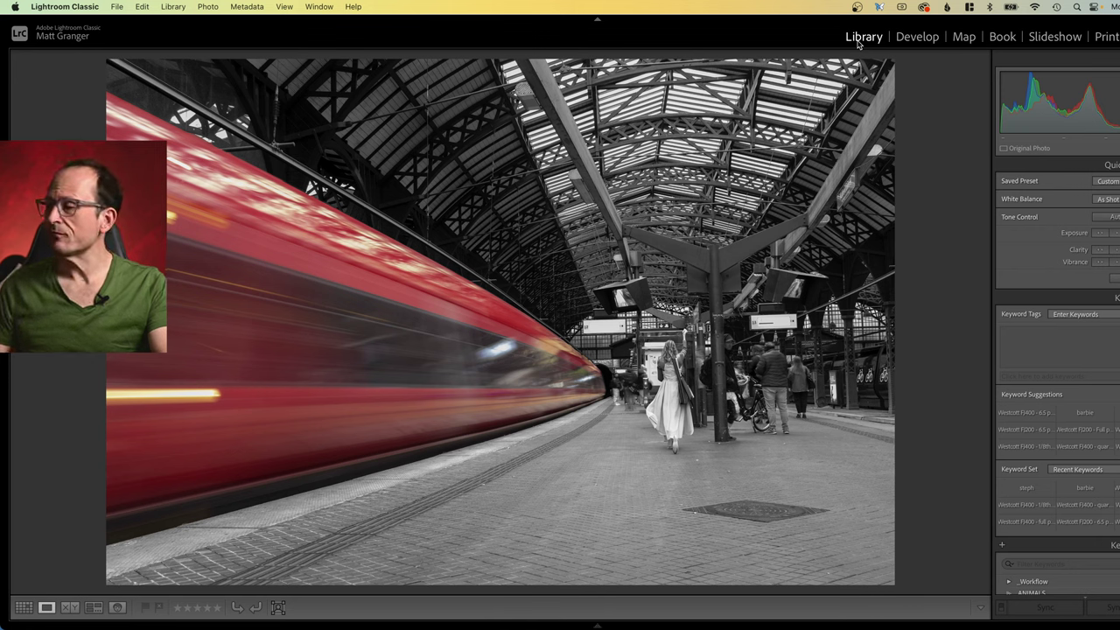
pyautogui.press('g')
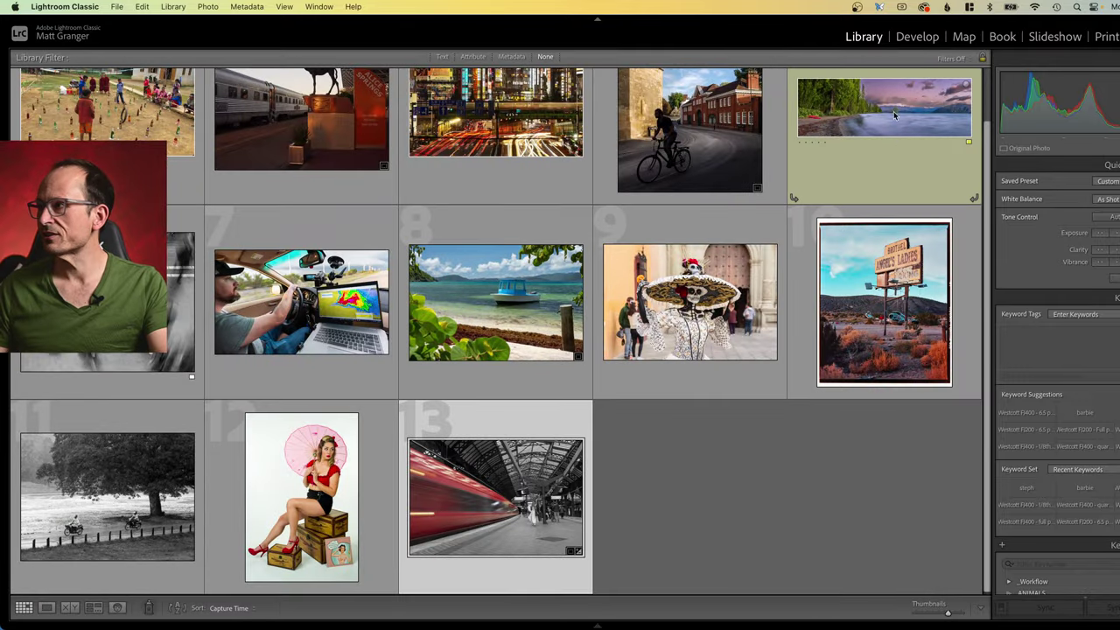
# Step: Filter the Library grid with the Flagged preset so only the flagged favourites are listed
pyautogui.click(918, 38)
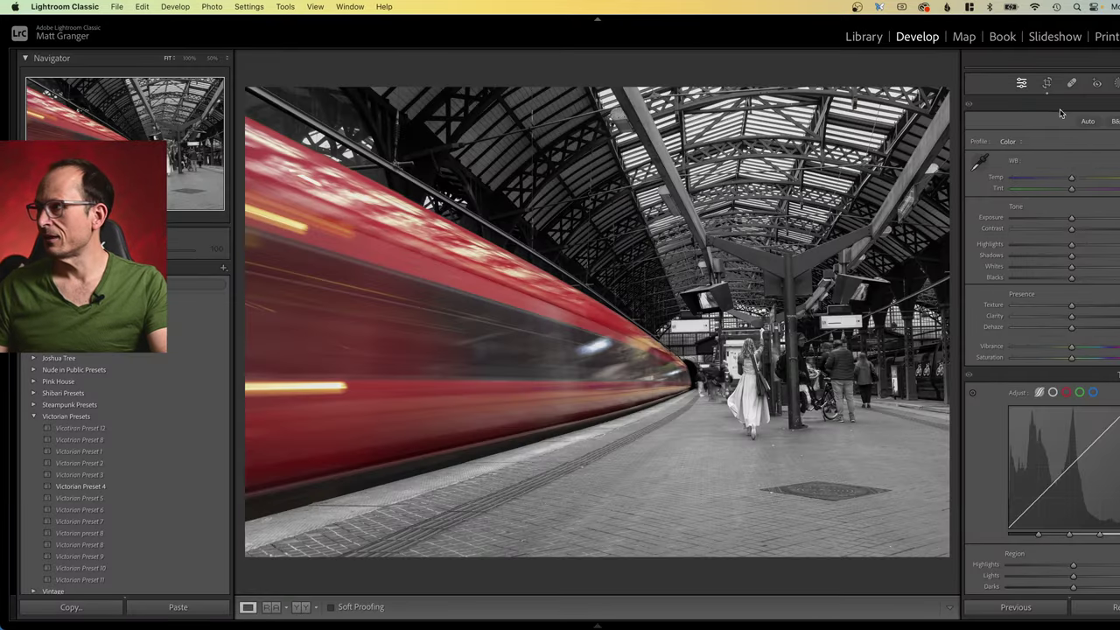
pyautogui.click(875, 38)
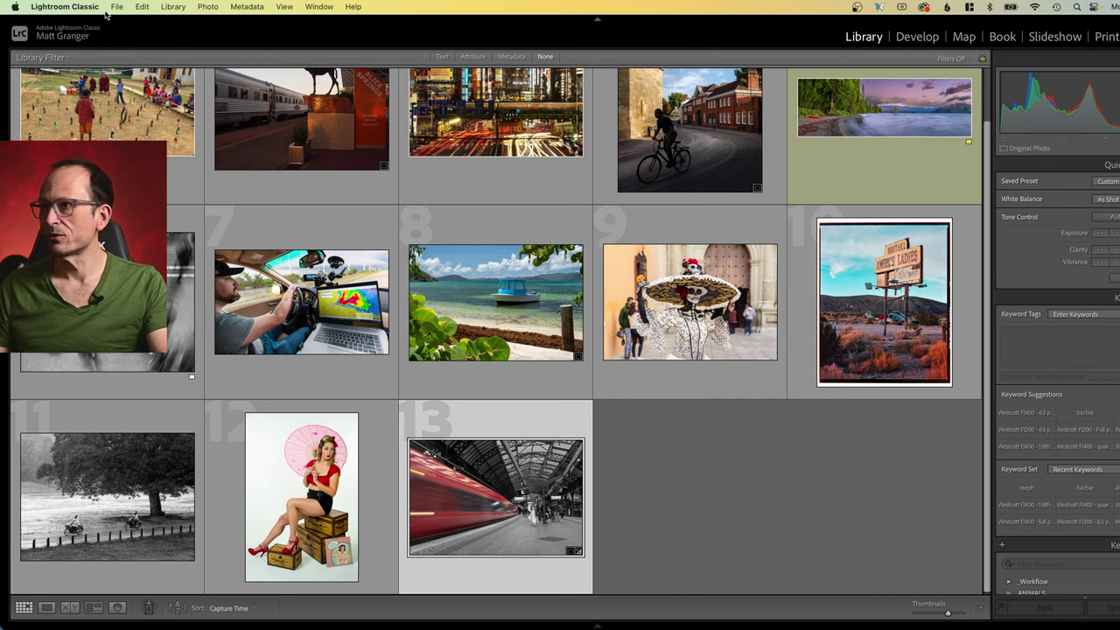
pyautogui.click(945, 58)
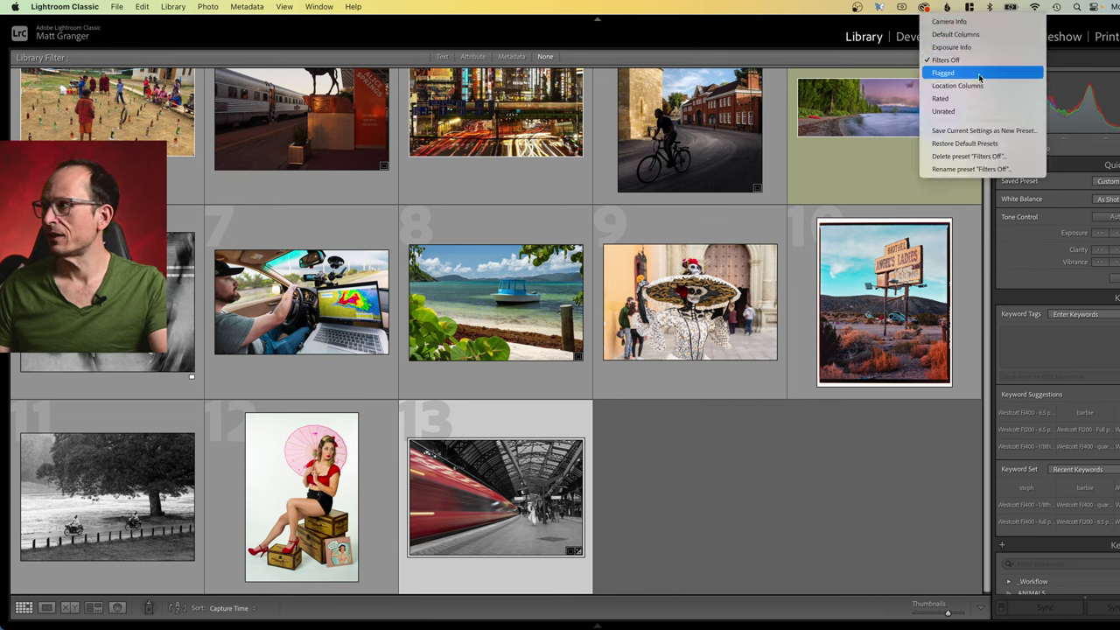
pyautogui.click(958, 73)
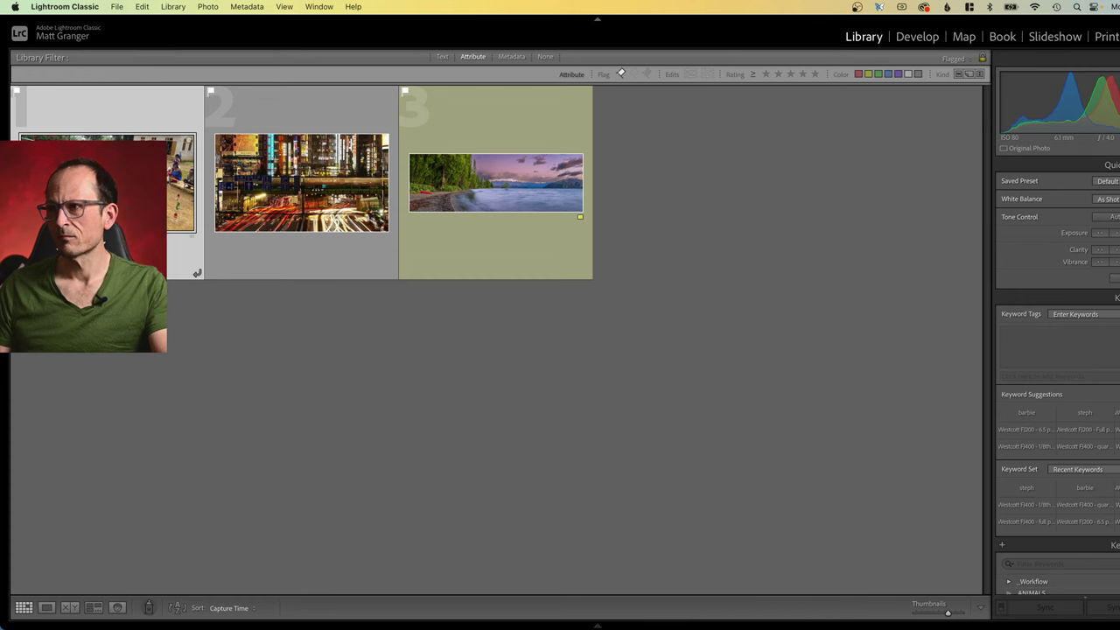
# Step: Compare the flagged bottle-game, city light-trails and lake panorama photos back and forth in Loupe view, ending on the bottle-game photo
pyautogui.doubleClick(95, 108)
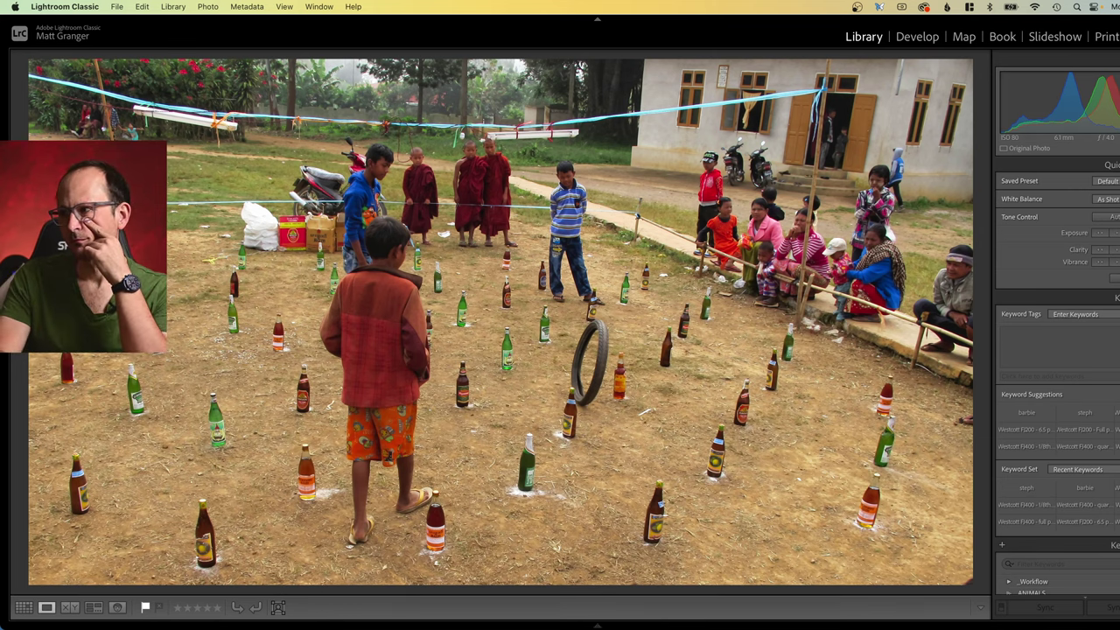
pyautogui.press('Right')
pyautogui.press('Right')
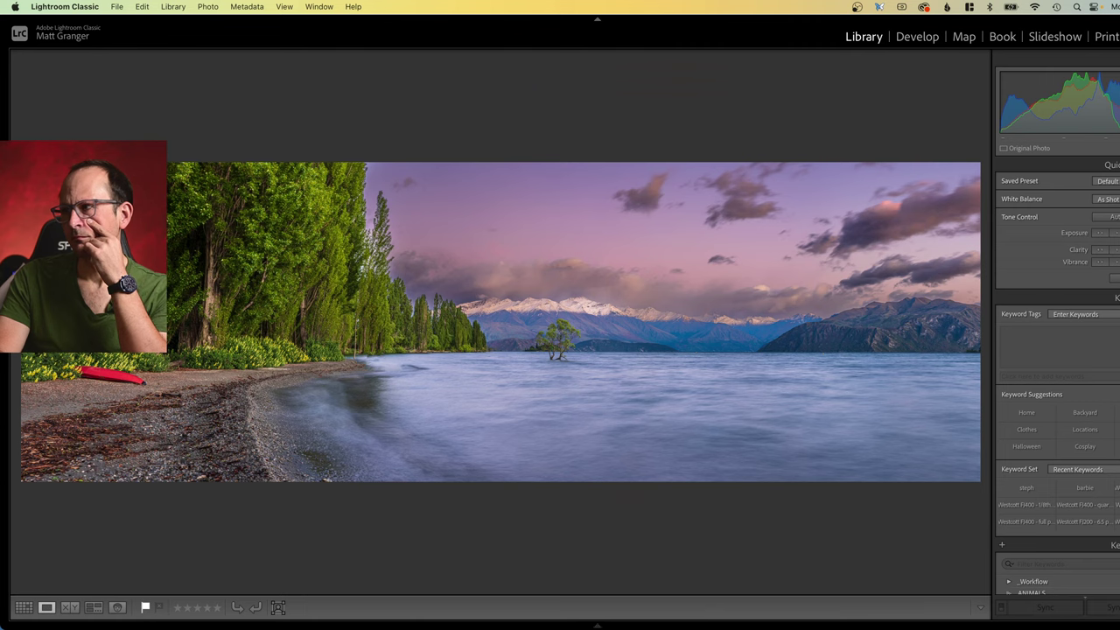
pyautogui.press('Left')
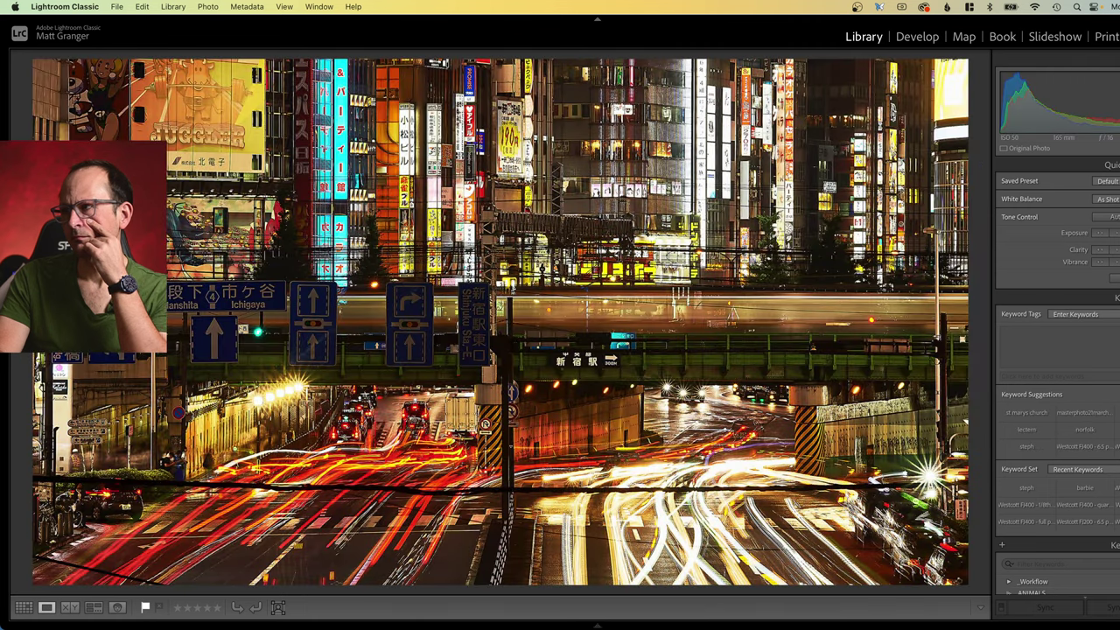
pyautogui.press('Left')
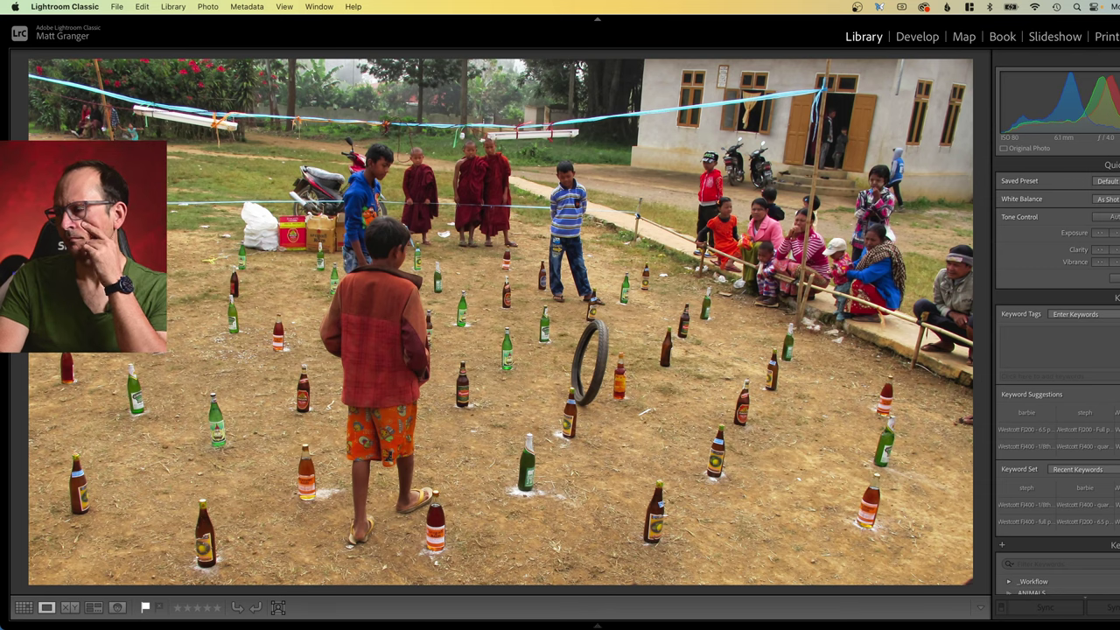
pyautogui.press('Right')
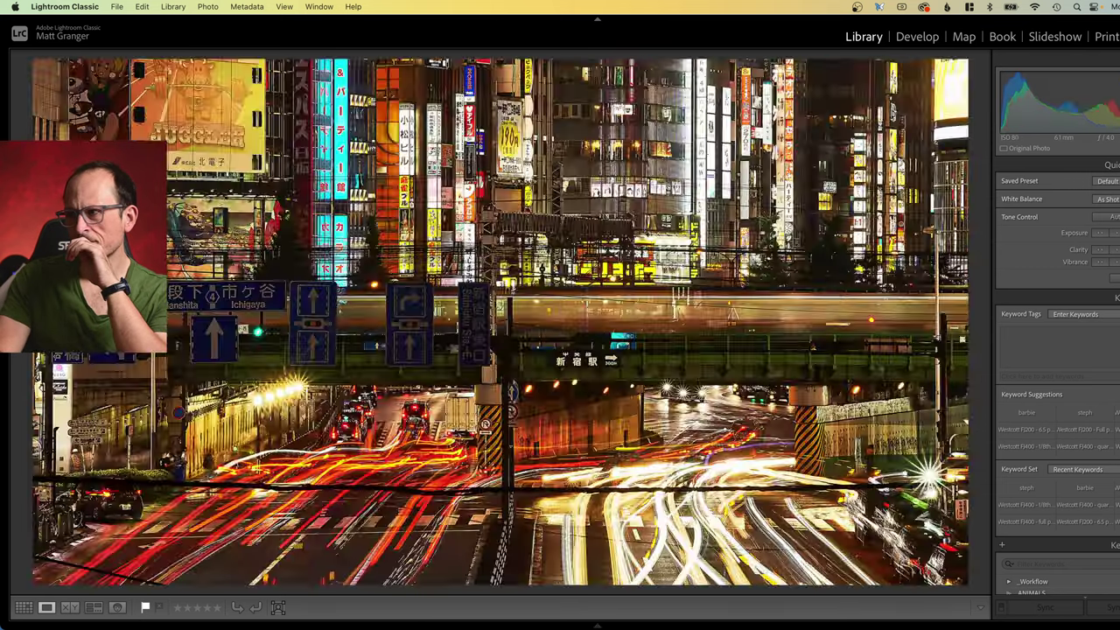
pyautogui.press('Right')
pyautogui.press('Left')
pyautogui.press('Left')
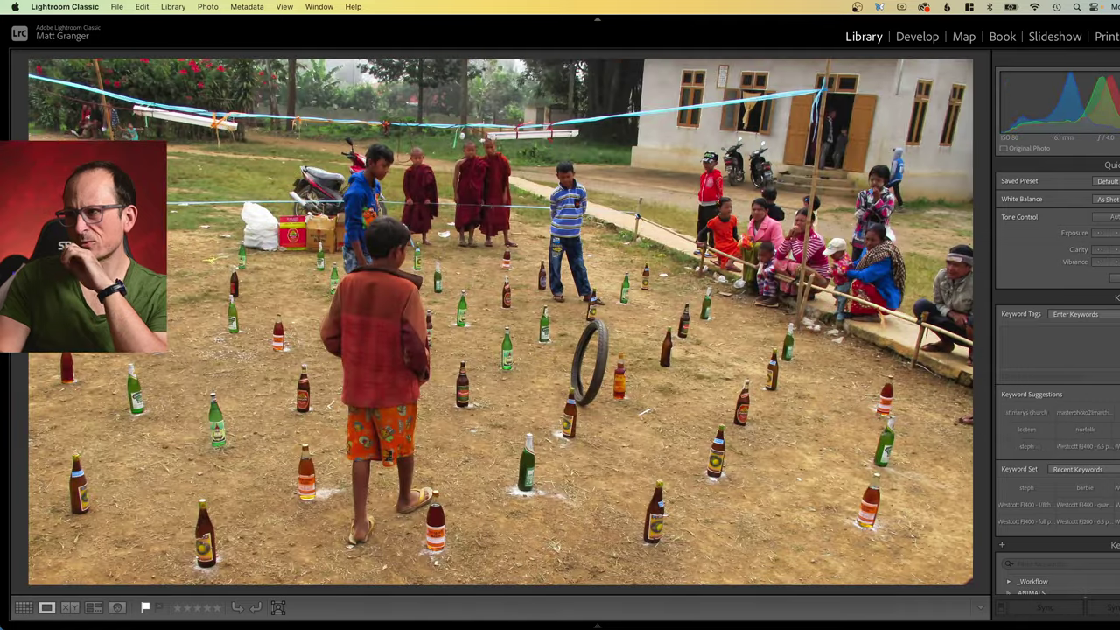